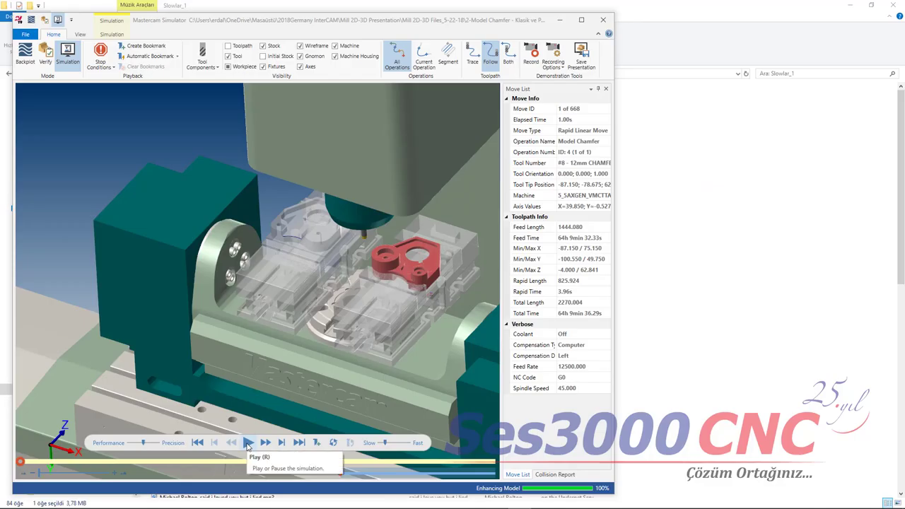
Step: Run all 668 Model Chamfer moves in the Simulator, then close it and return to Mastercam
{"action": "left_click", "coordinate": [248, 443]}
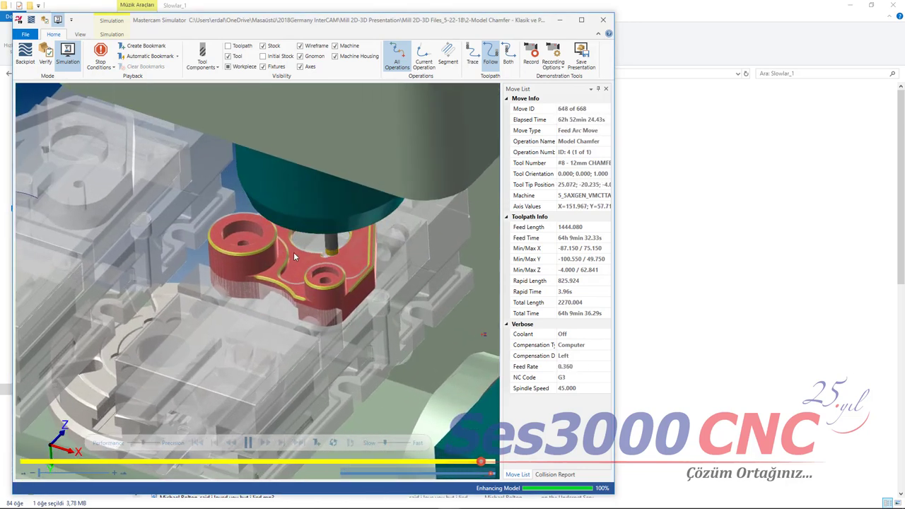
{"action": "left_click", "coordinate": [601, 21]}
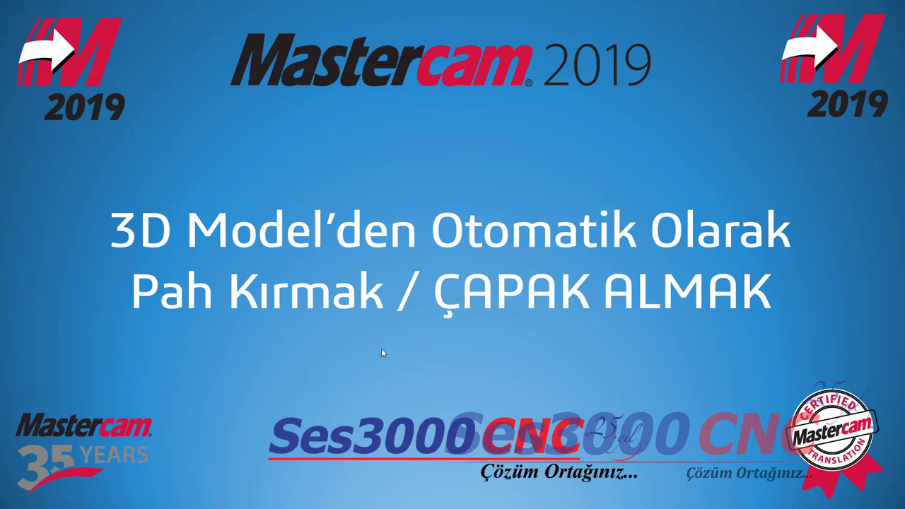
{"action": "key", "text": "alt+Tab"}
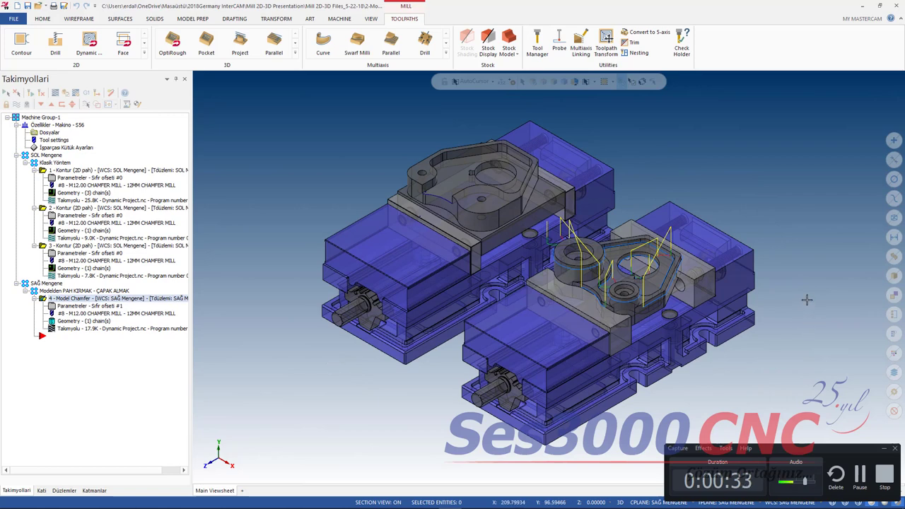
Step: Backplot the 1 - Kontur chamfer toolpath on the left vise part, then open its parameters
{"action": "scroll", "coordinate": [806, 300], "scroll_direction": "up", "scroll_amount": 1}
{"action": "scroll", "coordinate": [806, 300], "scroll_direction": "up", "scroll_amount": 1}
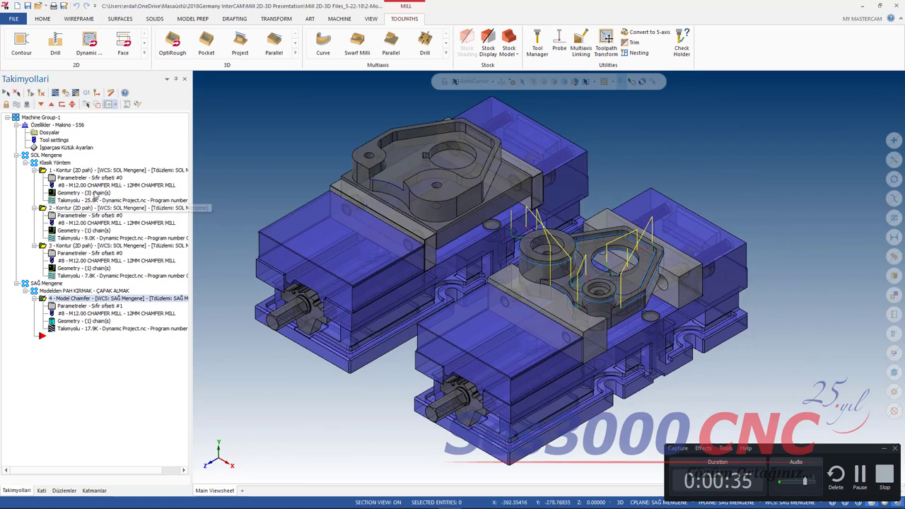
{"action": "left_click", "coordinate": [43, 172]}
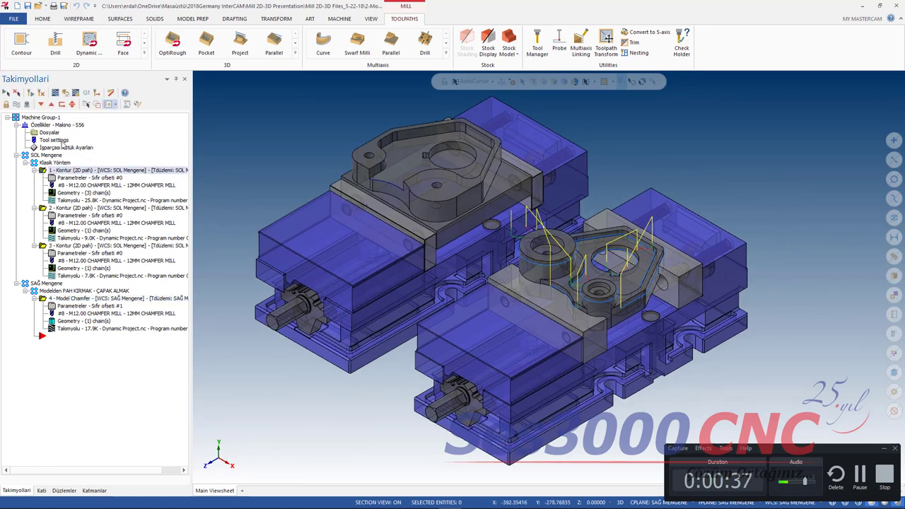
{"action": "left_click", "coordinate": [54, 94]}
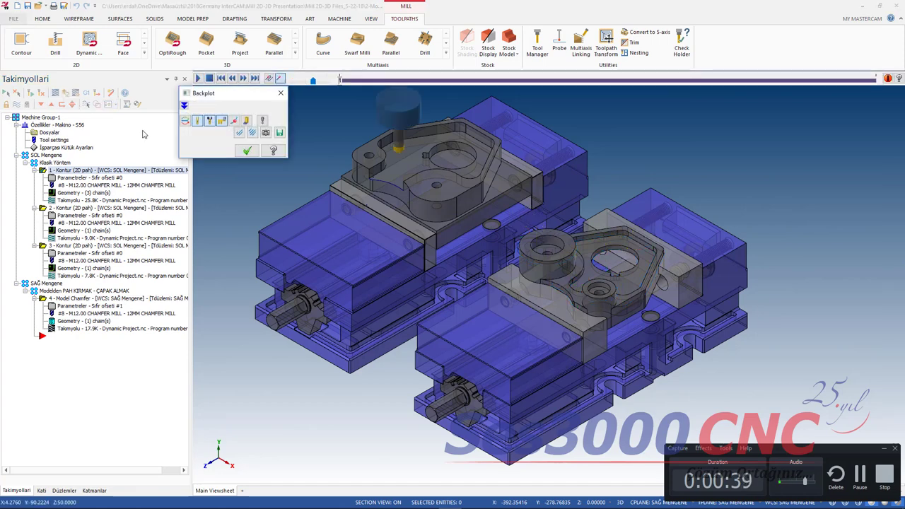
{"action": "key", "text": "r"}
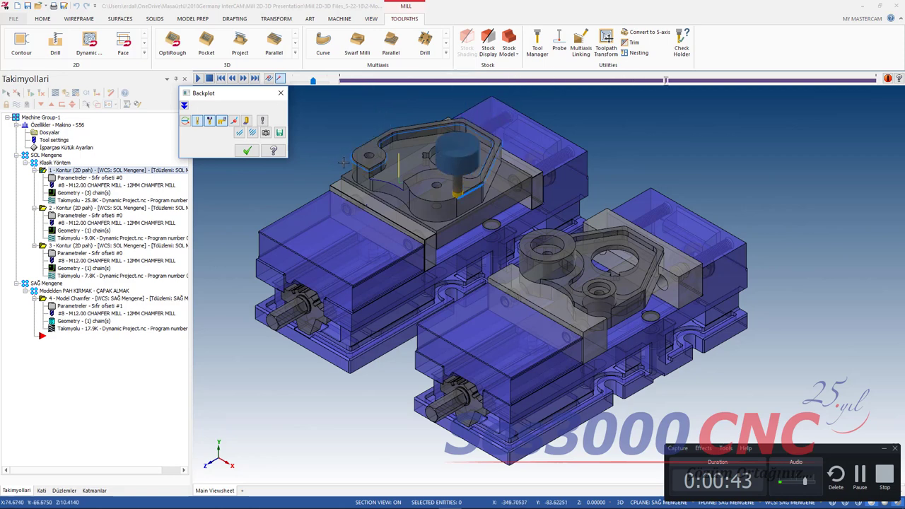
{"action": "left_click", "coordinate": [246, 151]}
{"action": "left_click", "coordinate": [80, 177]}
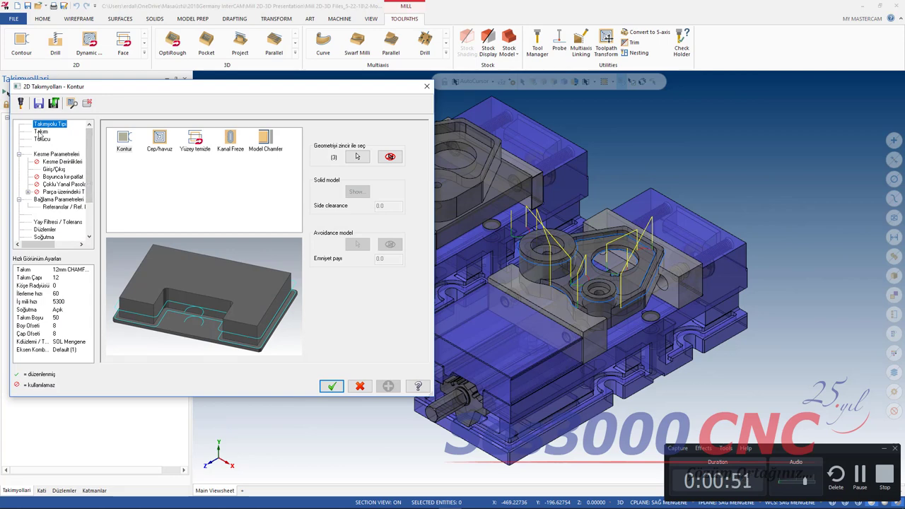
Step: Review the Kontur tool, holder and chamfer settings (width 0.762, bottom offset 1.524), then close
{"action": "left_click", "coordinate": [40, 132]}
{"action": "left_click", "coordinate": [42, 139]}
{"action": "left_click", "coordinate": [44, 154]}
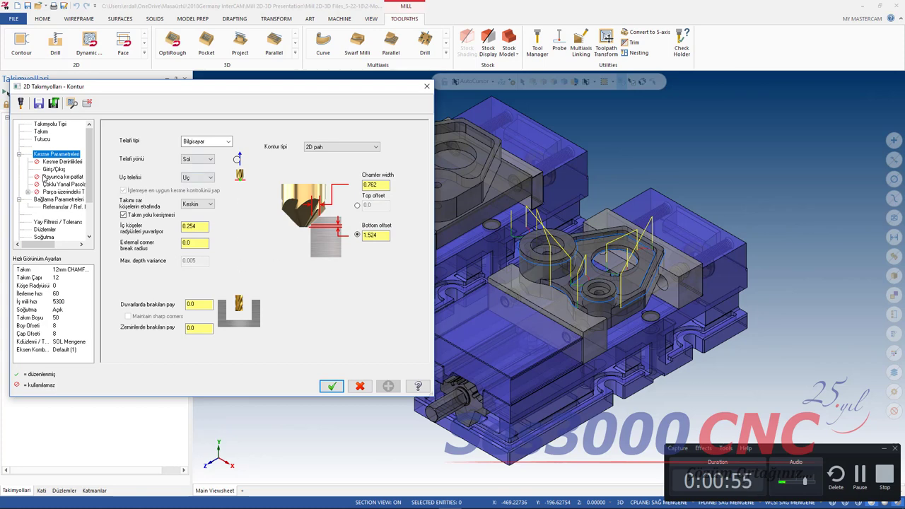
{"action": "left_click", "coordinate": [331, 386]}
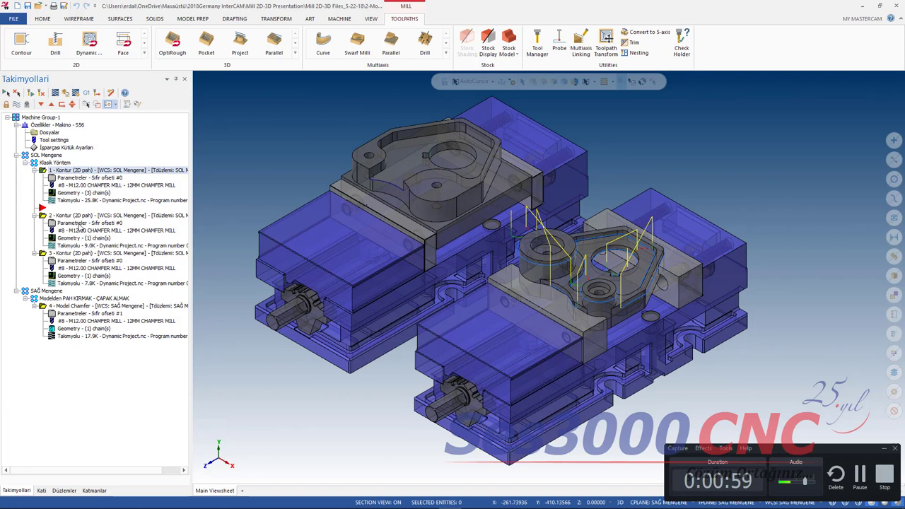
Step: Delete the existing 4 - Model Chamfer operation from the Toolpaths tree
{"action": "left_click", "coordinate": [63, 306]}
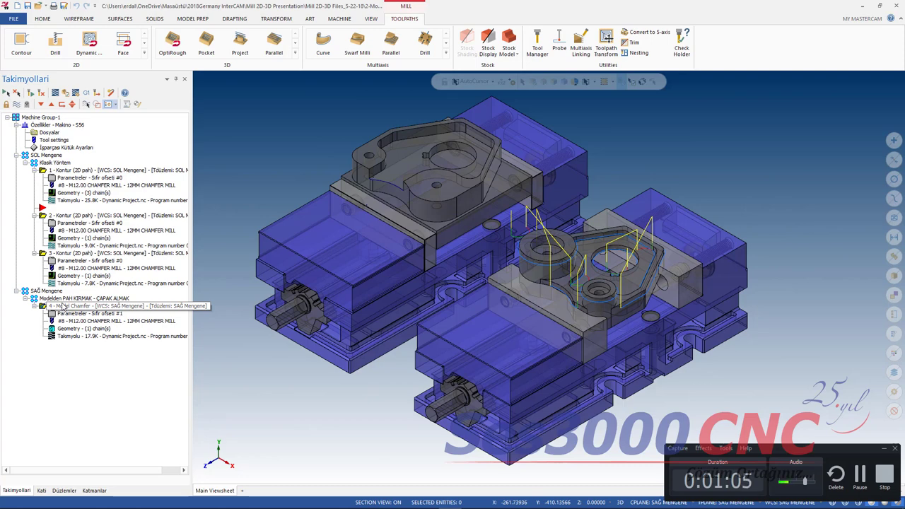
{"action": "key", "text": "Delete"}
{"action": "left_click", "coordinate": [467, 294]}
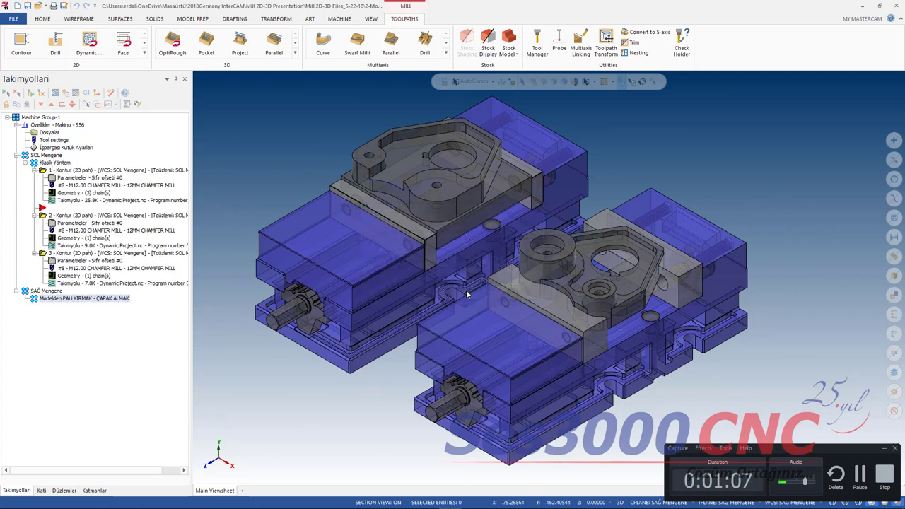
Step: Show the full gallery of 2D milling toolpaths
{"action": "scroll", "coordinate": [706, 247], "scroll_direction": "up", "scroll_amount": 2}
{"action": "scroll", "coordinate": [707, 248], "scroll_direction": "up", "scroll_amount": 1}
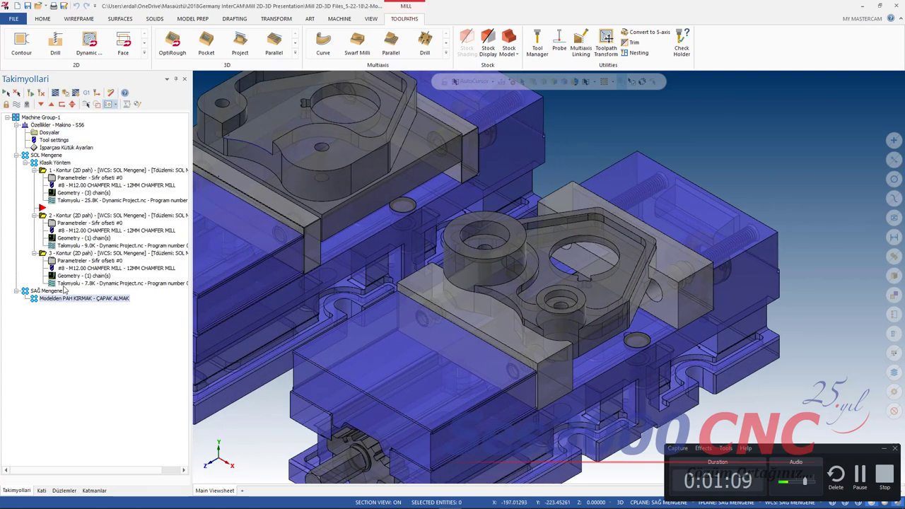
{"action": "left_click", "coordinate": [145, 53]}
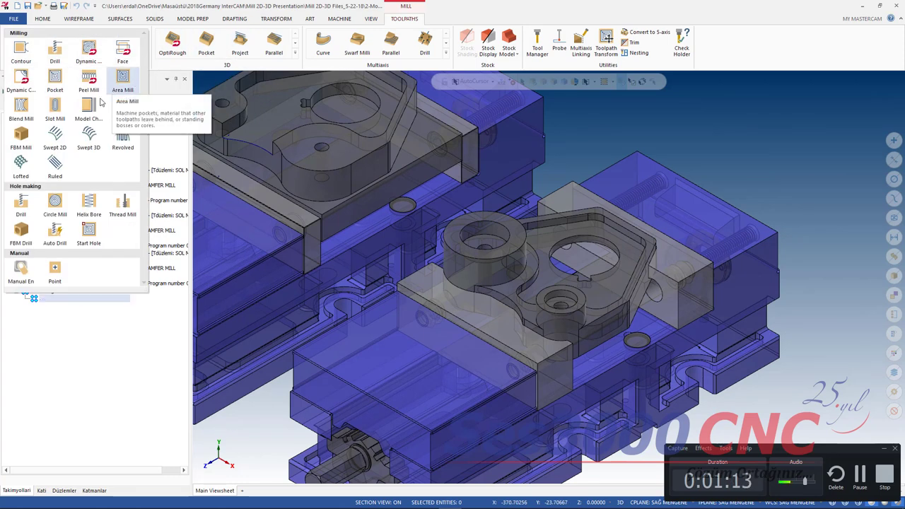
Step: Create a new Model Chamfer toolpath for the right vise and begin selecting its solid edges
{"action": "left_click", "coordinate": [86, 114]}
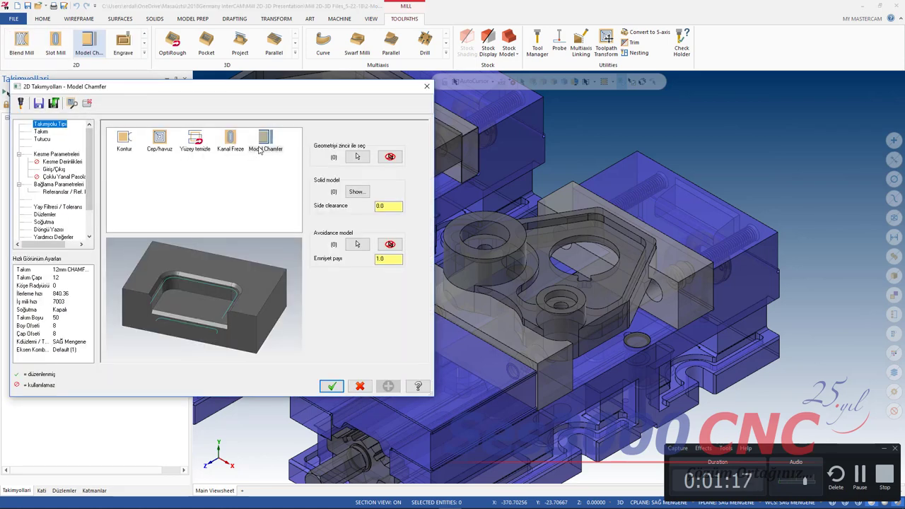
{"action": "left_click", "coordinate": [263, 147]}
{"action": "left_click", "coordinate": [354, 157]}
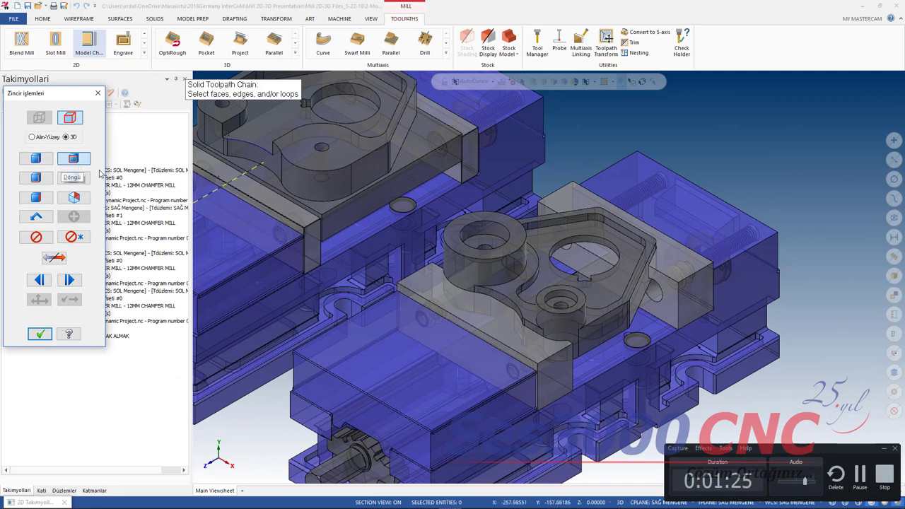
Step: Chain the round boss, small hole, larger hole and outer top contour edges, accepting each reference face
{"action": "left_click", "coordinate": [516, 251]}
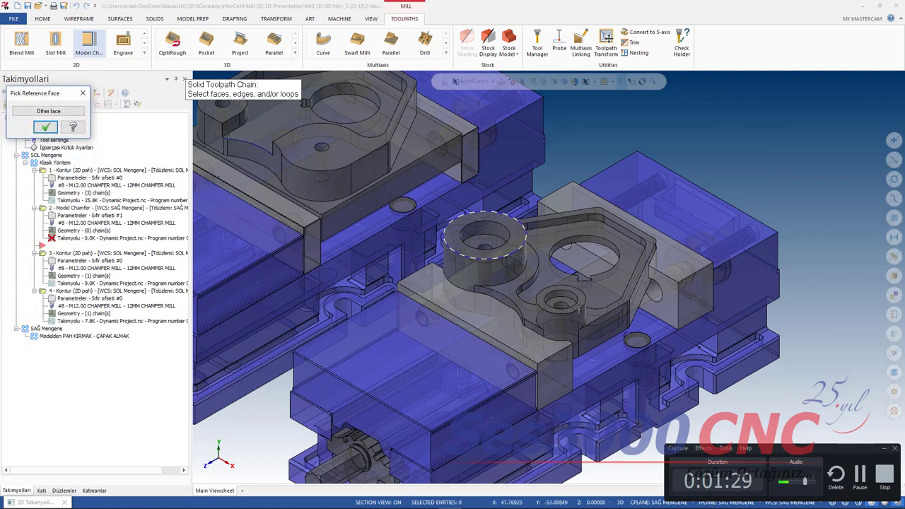
{"action": "left_click", "coordinate": [45, 127]}
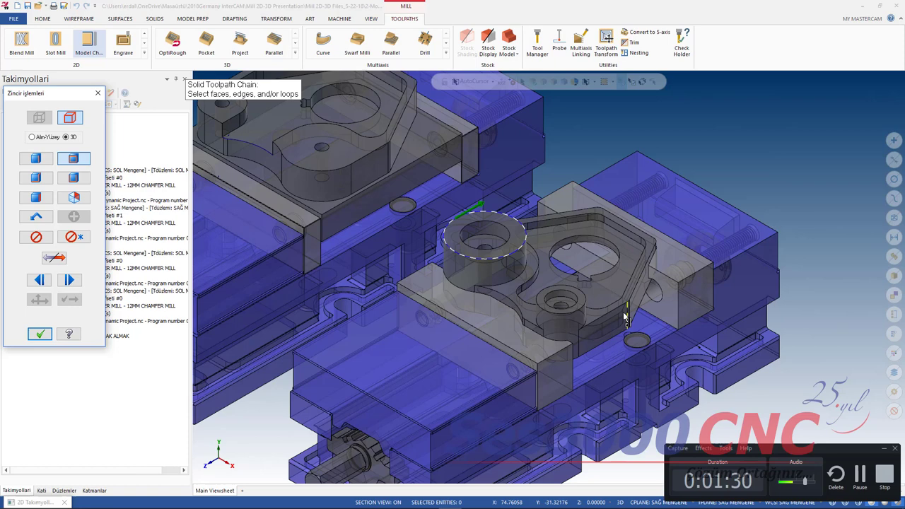
{"action": "left_click", "coordinate": [583, 311]}
{"action": "left_click", "coordinate": [45, 126]}
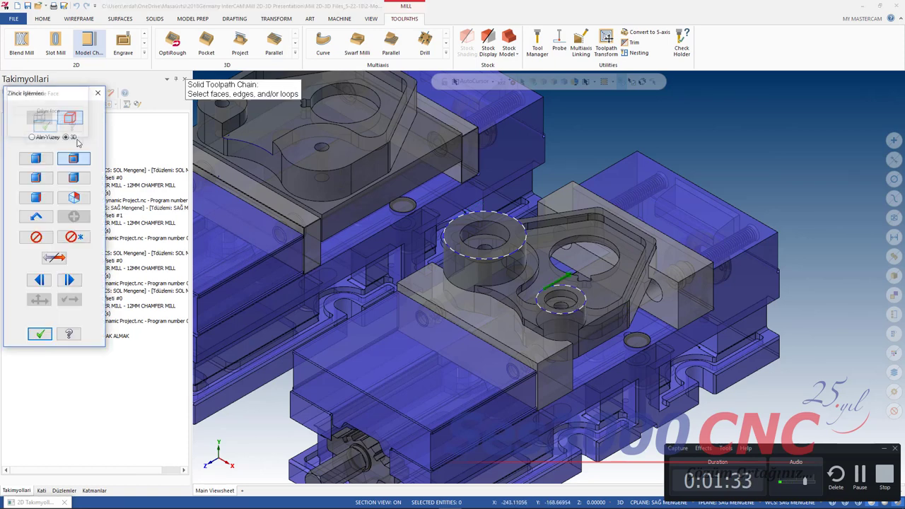
{"action": "left_click", "coordinate": [597, 280]}
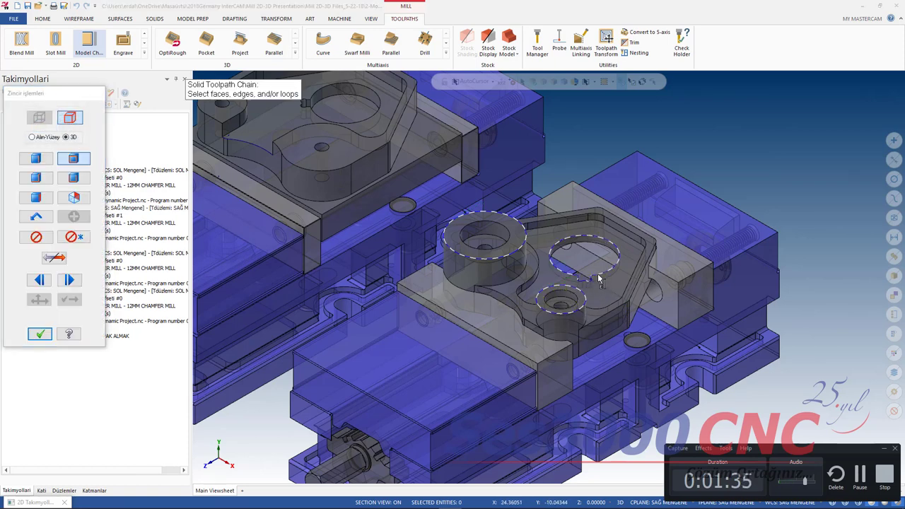
{"action": "left_click", "coordinate": [45, 127]}
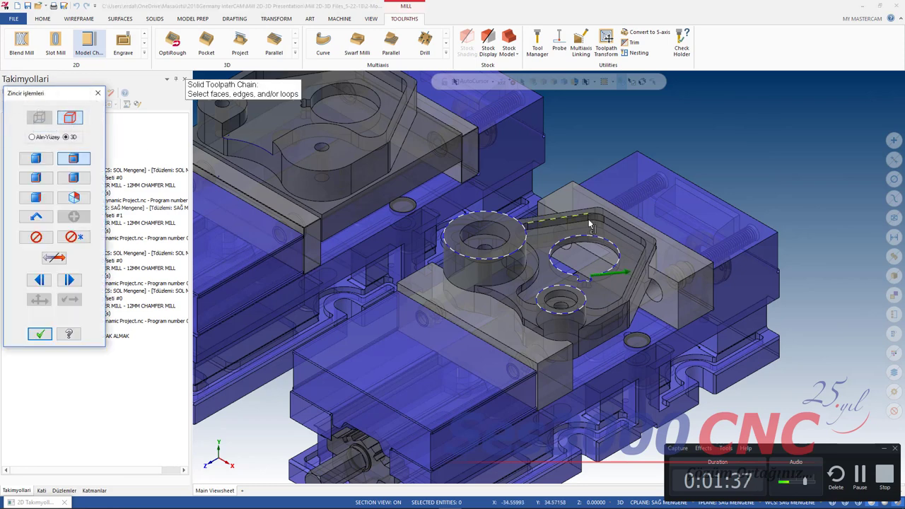
{"action": "left_click", "coordinate": [632, 238]}
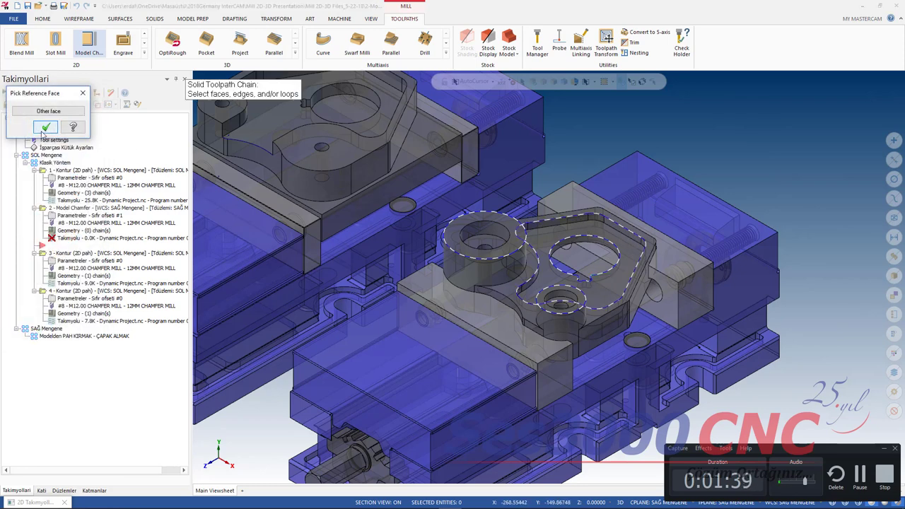
{"action": "left_click", "coordinate": [45, 128]}
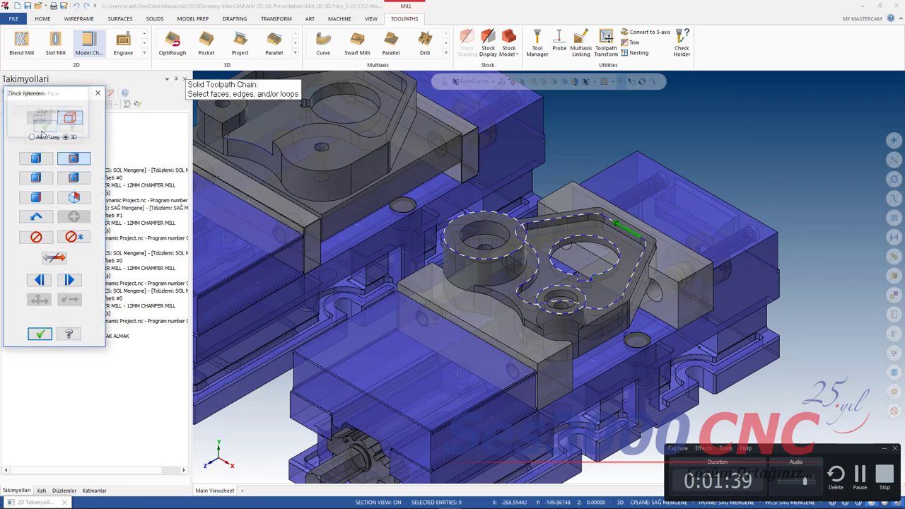
Step: Chain one more edge loop, then unselect it as unwanted
{"action": "left_click", "coordinate": [594, 326]}
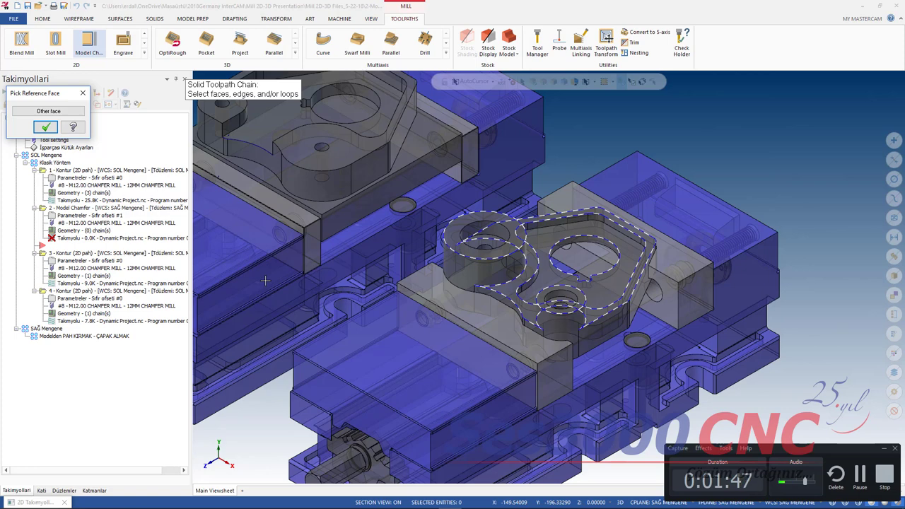
{"action": "left_click", "coordinate": [82, 93]}
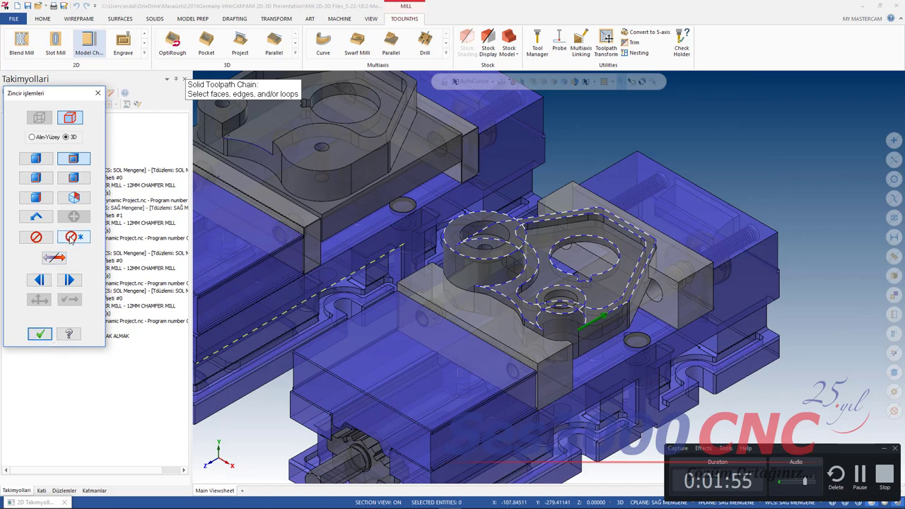
{"action": "left_click", "coordinate": [30, 240]}
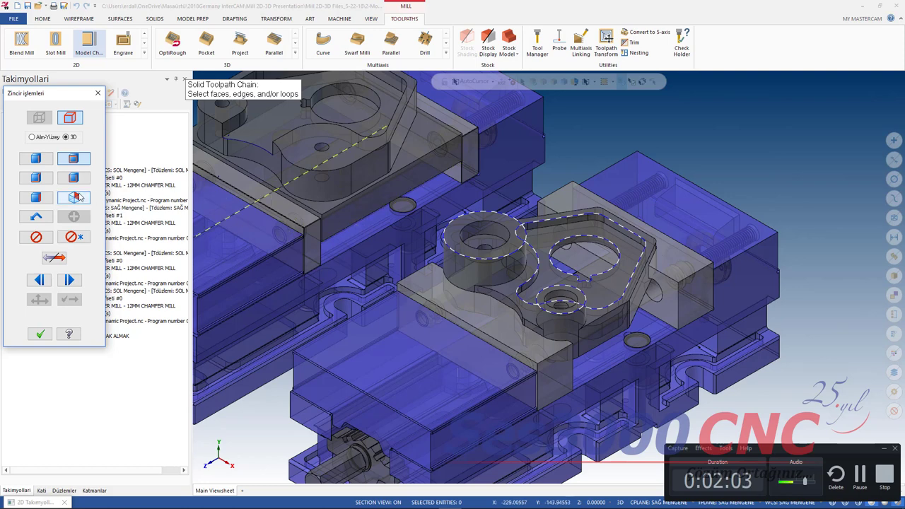
Step: Chain an edge on the part's lower front side and step its start point onto the left circle
{"action": "left_click", "coordinate": [39, 181]}
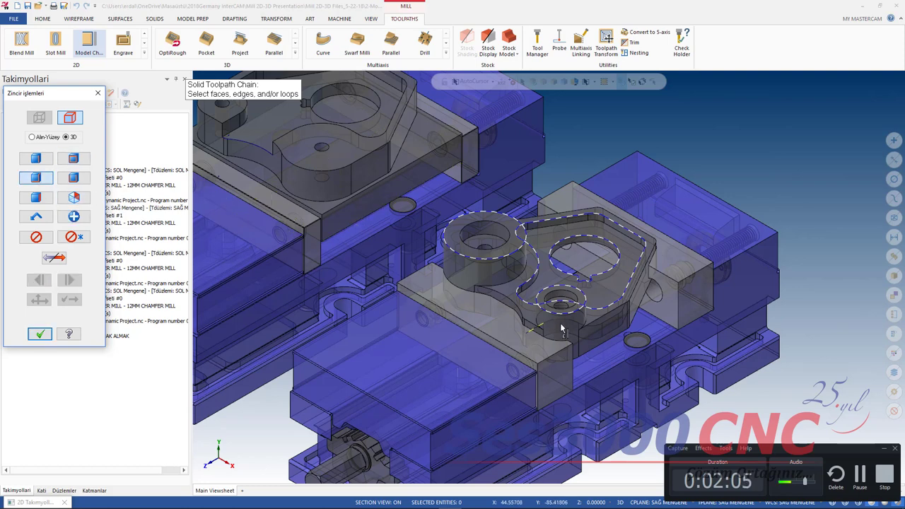
{"action": "left_click", "coordinate": [590, 328]}
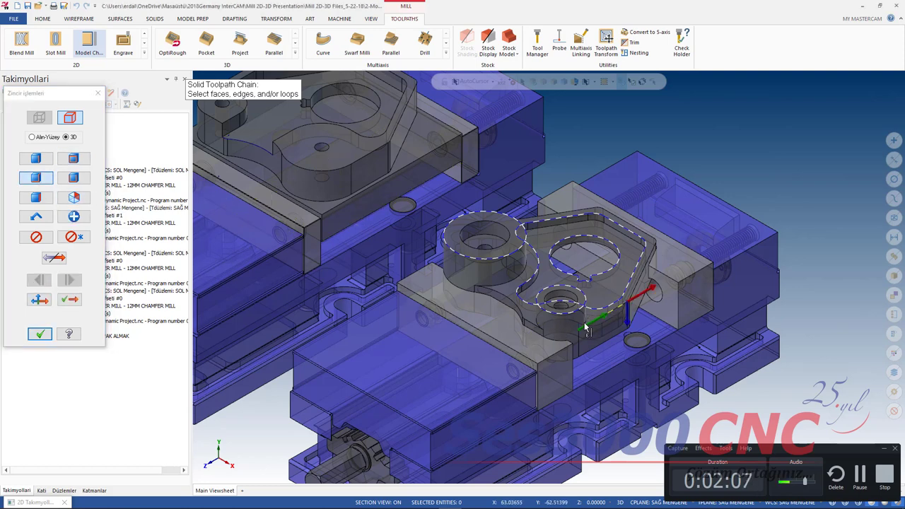
{"action": "left_click", "coordinate": [78, 301]}
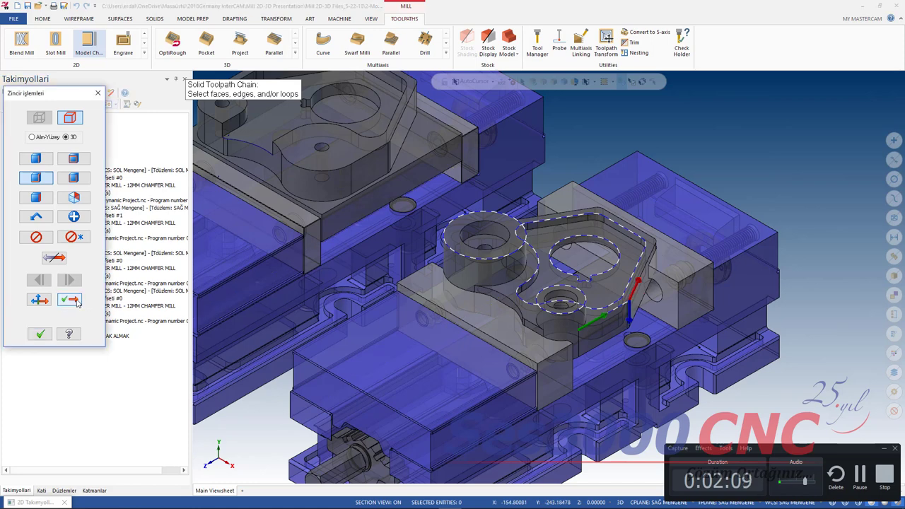
{"action": "left_click", "coordinate": [78, 302]}
{"action": "left_click", "coordinate": [78, 301]}
{"action": "left_click", "coordinate": [78, 302]}
{"action": "left_click", "coordinate": [78, 301]}
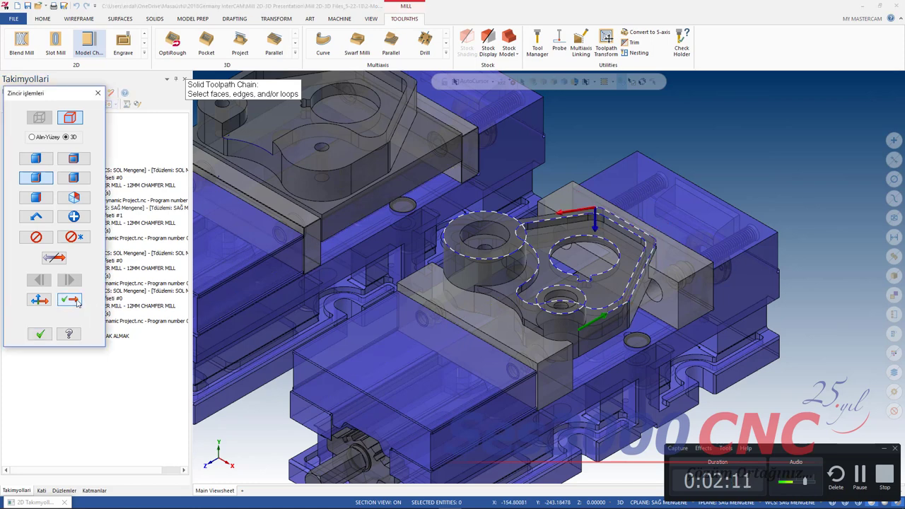
{"action": "left_click", "coordinate": [77, 301]}
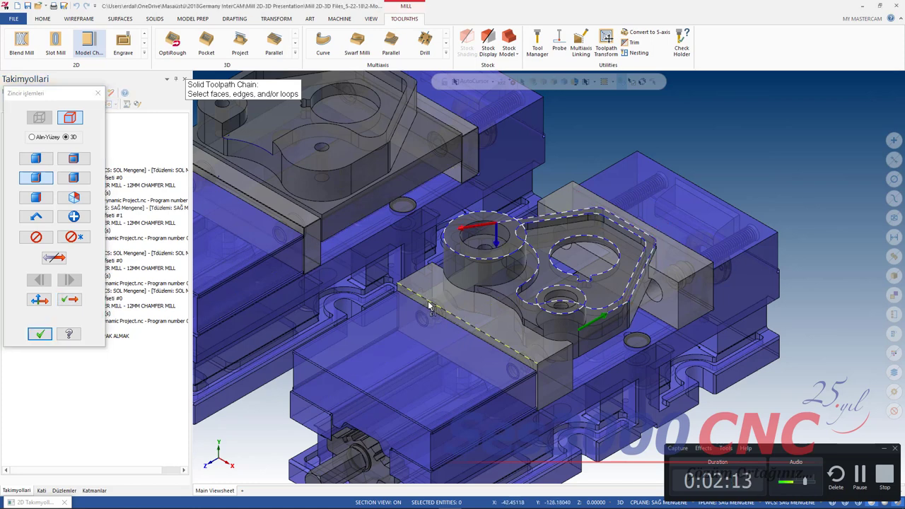
Step: Advance the chain start further along the contour and accept the chains
{"action": "mouse_move", "coordinate": [428, 305]}
{"action": "middle_mouse_down"}
{"action": "mouse_move", "coordinate": [608, 302]}
{"action": "mouse_move", "coordinate": [610, 324]}
{"action": "middle_mouse_up"}
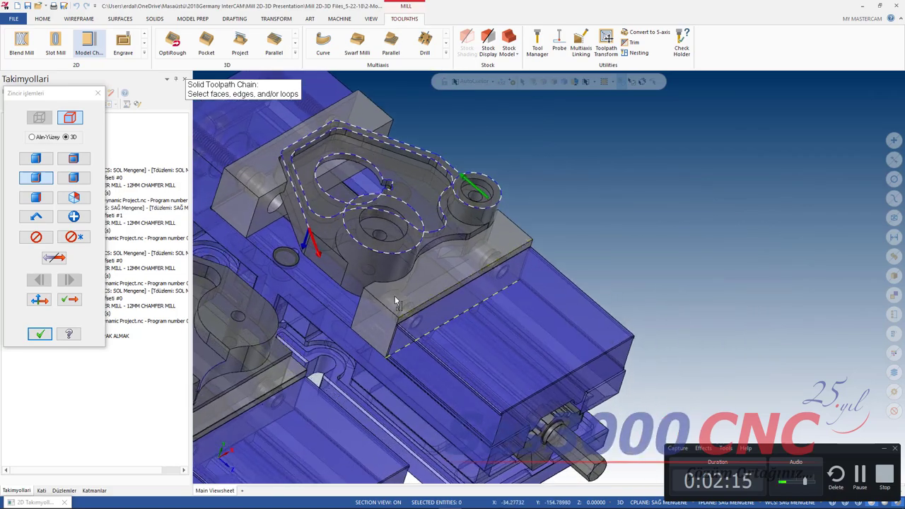
{"action": "left_click", "coordinate": [70, 301]}
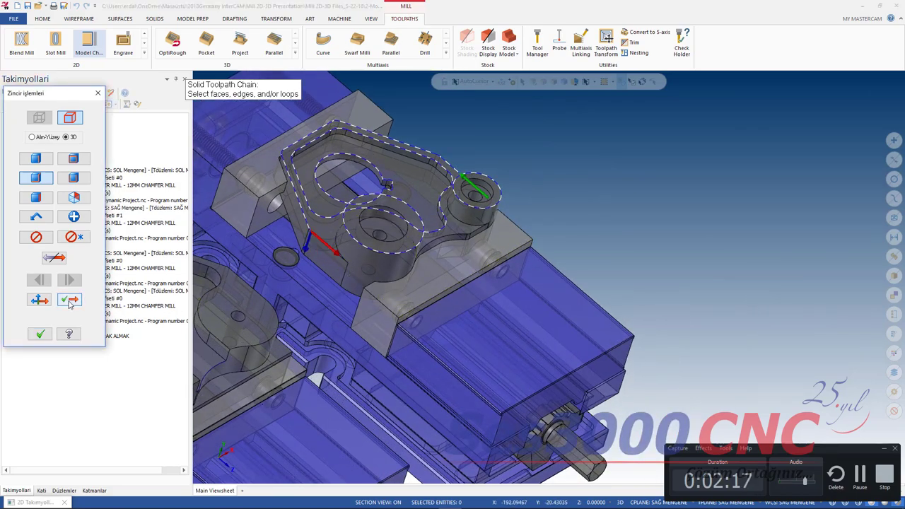
{"action": "left_click", "coordinate": [70, 301]}
{"action": "left_click", "coordinate": [70, 301]}
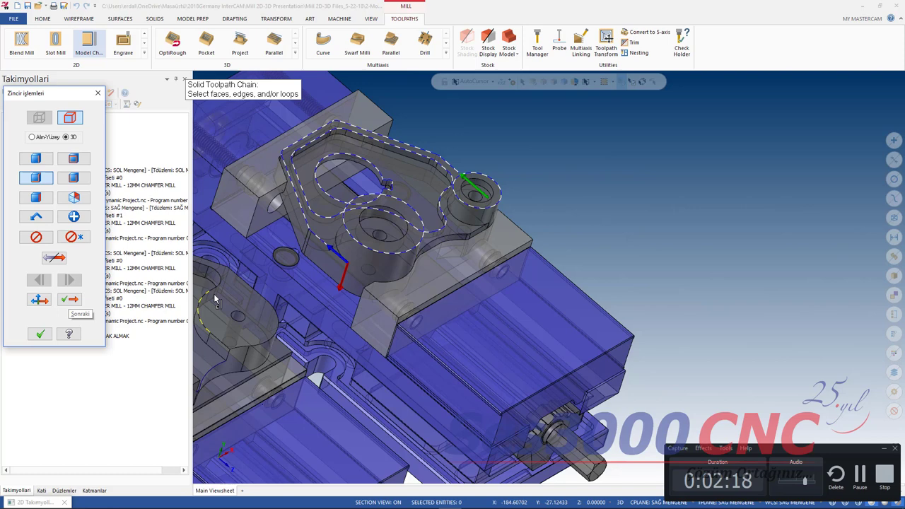
{"action": "left_click", "coordinate": [39, 333]}
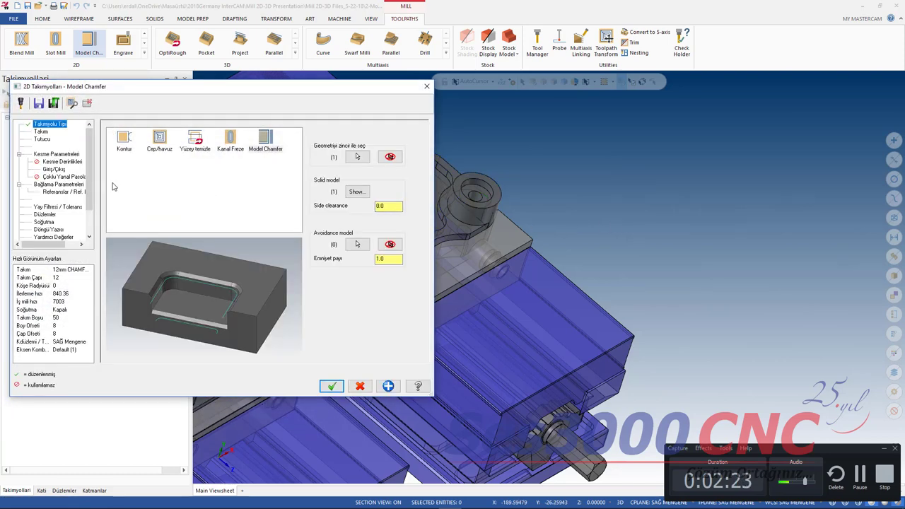
Step: Choose the 12mm CHAMFER MILL as the Model Chamfer tool and check its holder settings
{"action": "left_click", "coordinate": [42, 133]}
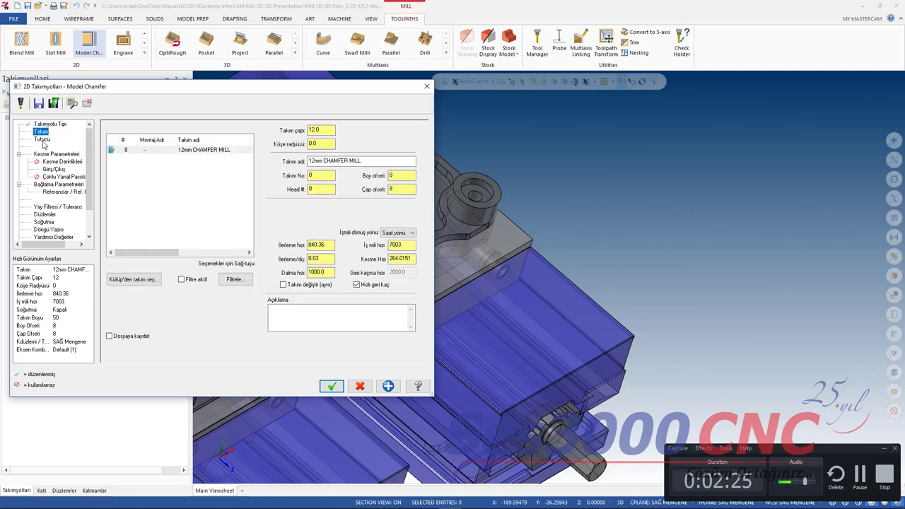
{"action": "left_click", "coordinate": [175, 151]}
{"action": "left_click", "coordinate": [49, 141]}
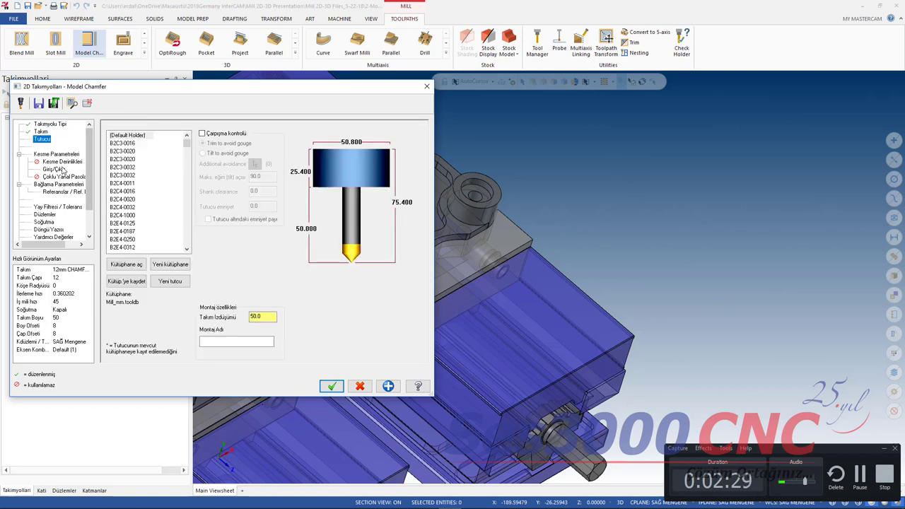
{"action": "left_click", "coordinate": [60, 155]}
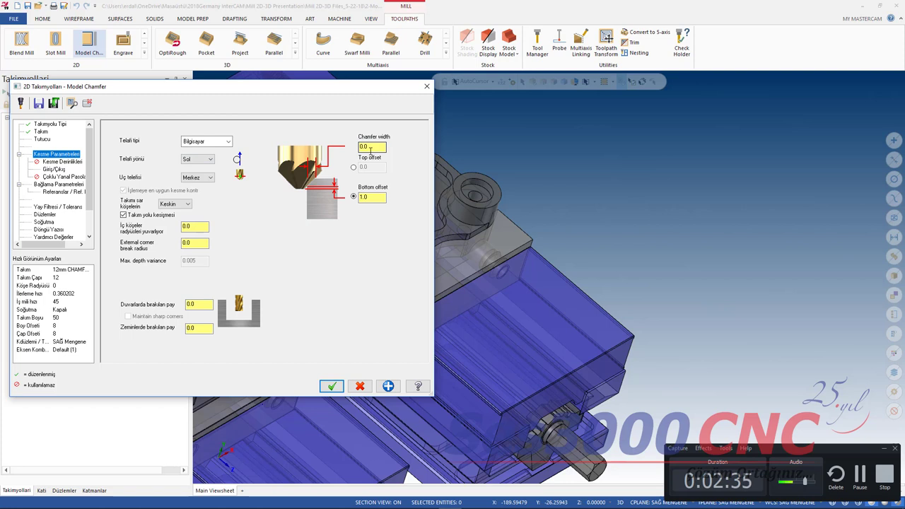
Step: Set chamfer width 2.0, bottom offset 2, and start-of-cut height 2 in the linking parameters
{"action": "left_click_drag", "start_coordinate": [371, 149], "coordinate": [304, 151]}
{"action": "type", "text": "2"}
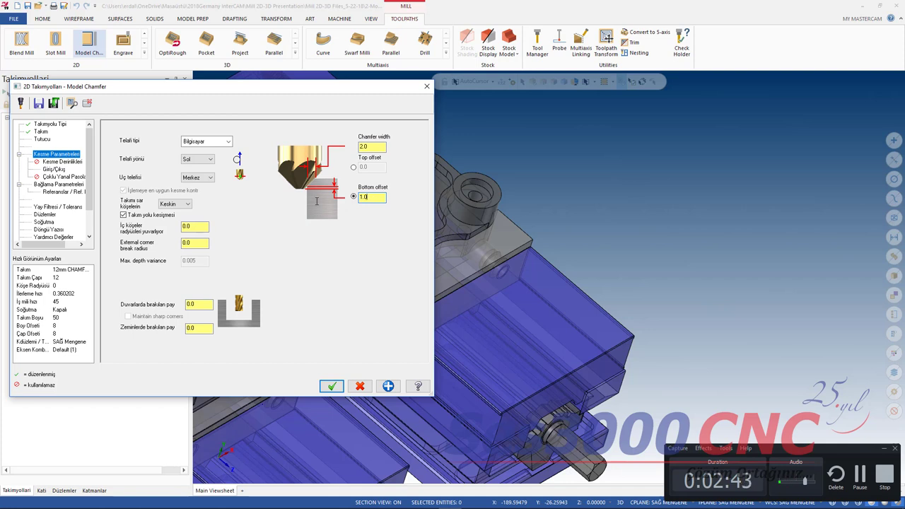
{"action": "left_click", "coordinate": [48, 163]}
{"action": "left_click", "coordinate": [53, 170]}
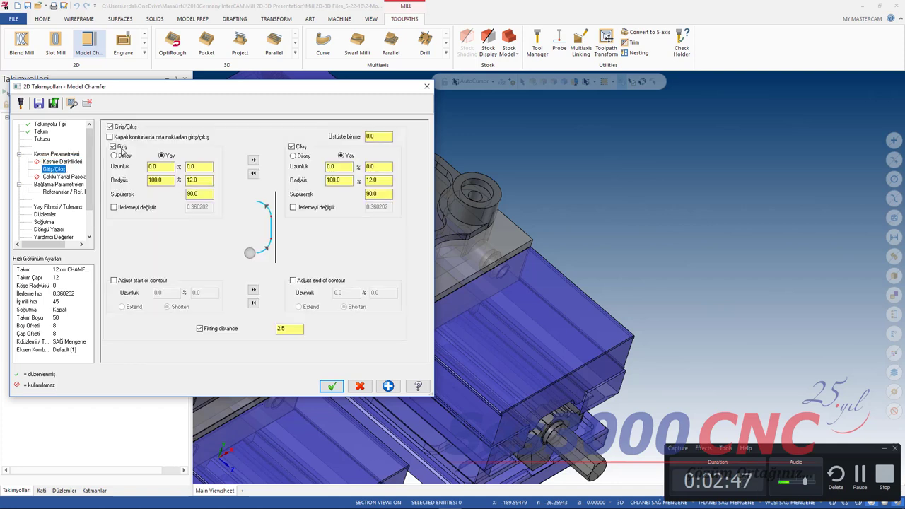
{"action": "left_click", "coordinate": [60, 184]}
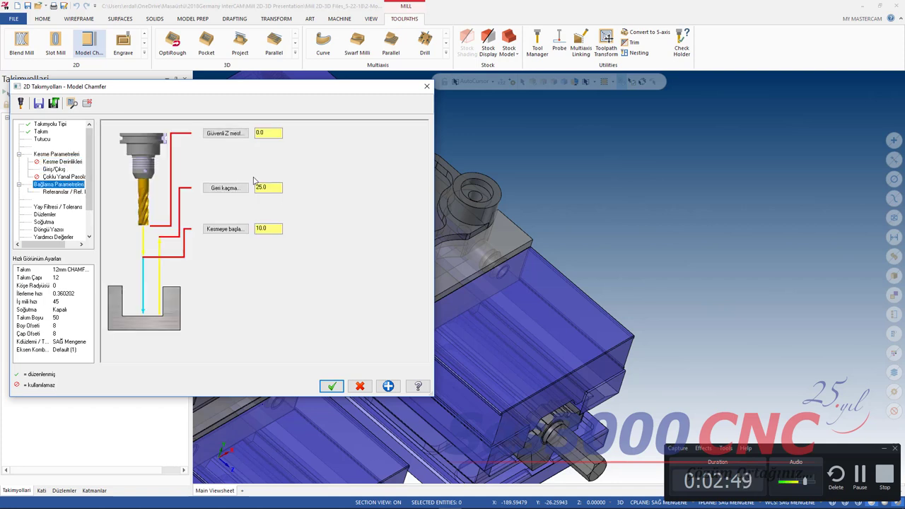
{"action": "double_click", "coordinate": [268, 228]}
{"action": "type", "text": "2"}
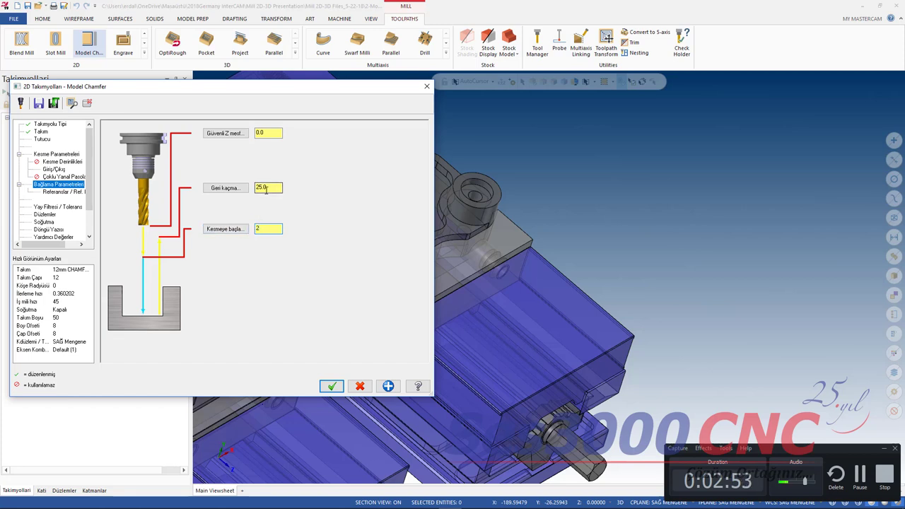
Step: Set the tool plane to SAĞ Mengene and accept the Model Chamfer operation
{"action": "left_click", "coordinate": [49, 215]}
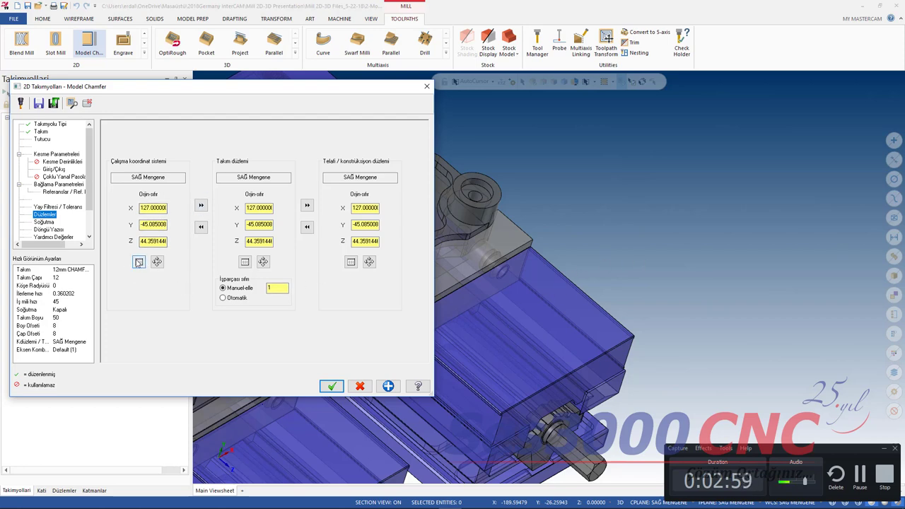
{"action": "left_click", "coordinate": [139, 262]}
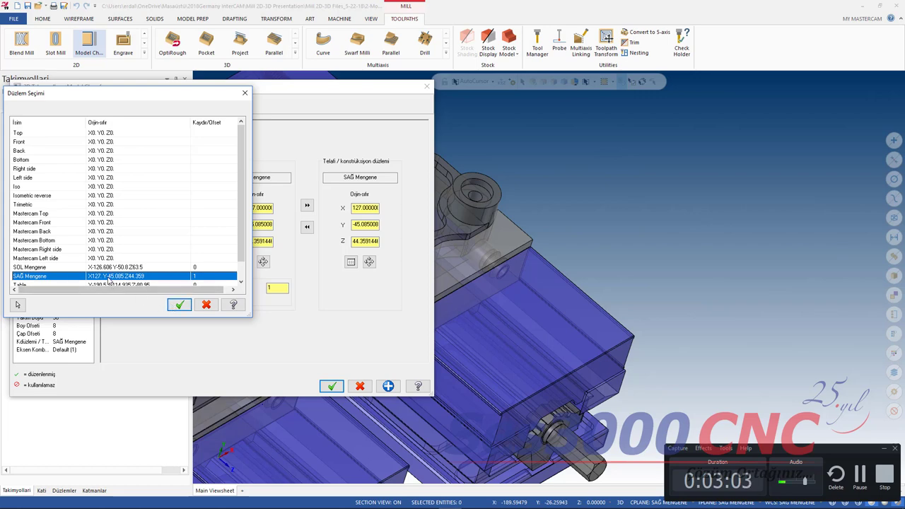
{"action": "scroll", "coordinate": [71, 278], "scroll_direction": "down", "scroll_amount": 1}
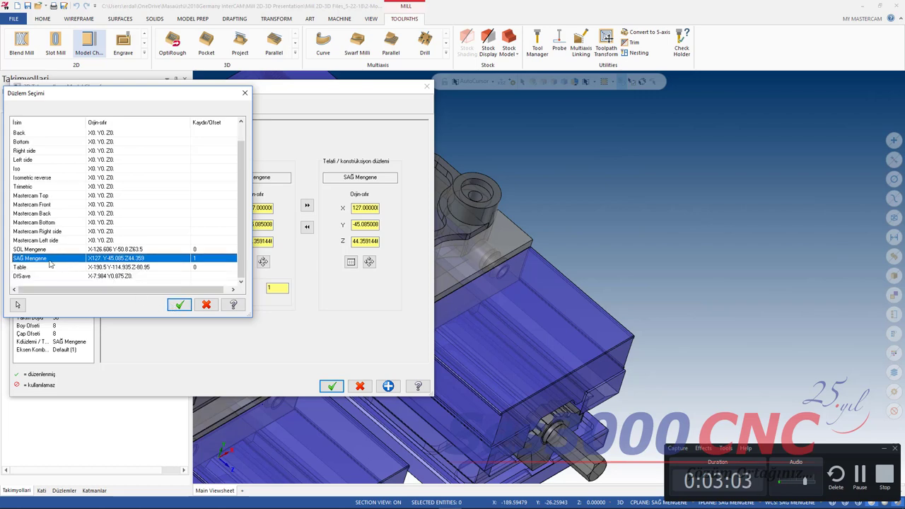
{"action": "left_click", "coordinate": [179, 305]}
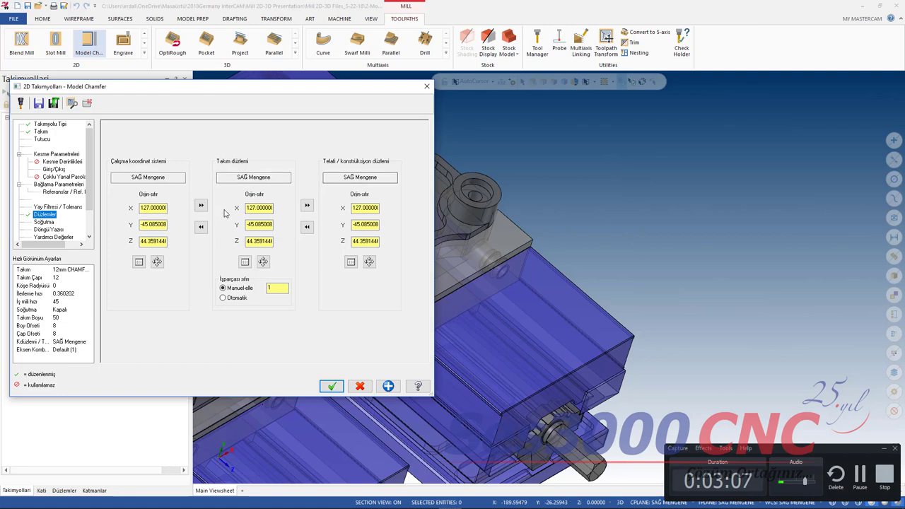
{"action": "left_click", "coordinate": [331, 386]}
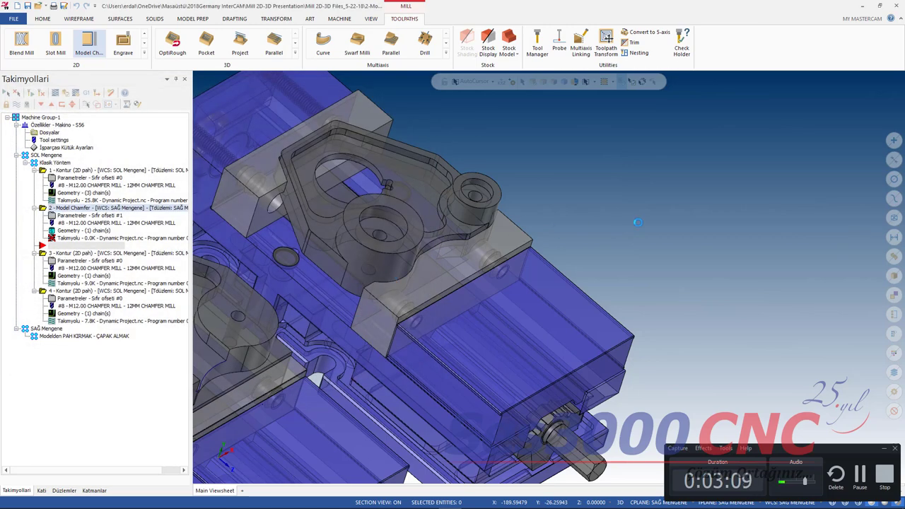
Step: Switch to isometric view, move Model Chamfer into Modelden PAH KIRMAK, and backplot it
{"action": "right_click", "coordinate": [642, 208]}
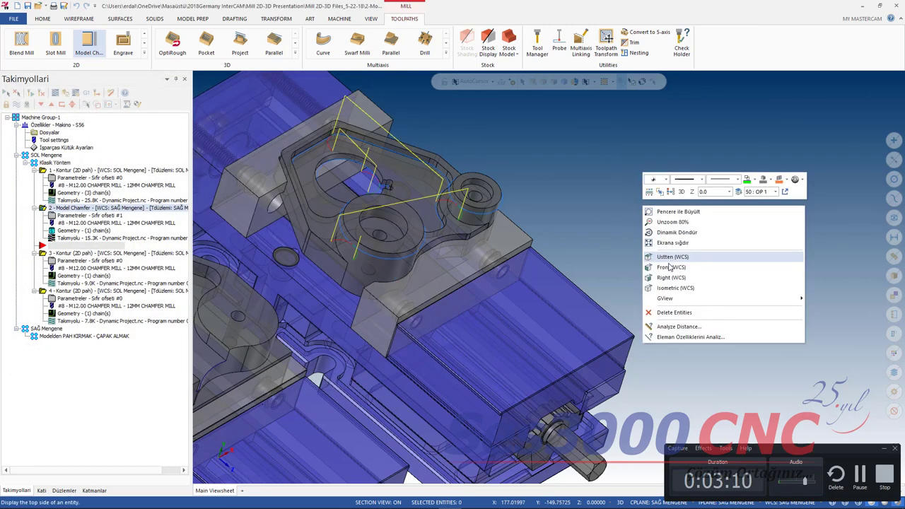
{"action": "left_click", "coordinate": [672, 288]}
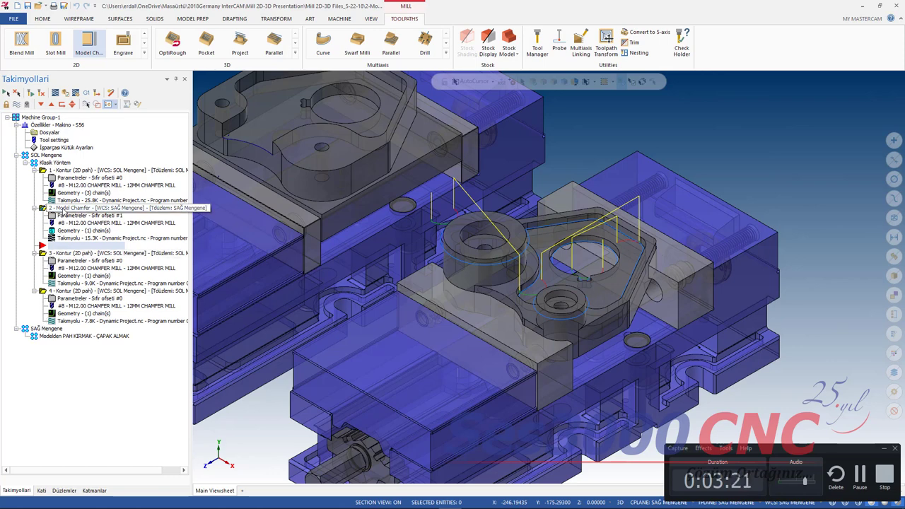
{"action": "mouse_move", "coordinate": [64, 208]}
{"action": "left_mouse_down"}
{"action": "mouse_move", "coordinate": [40, 350]}
{"action": "mouse_move", "coordinate": [61, 351]}
{"action": "left_mouse_up"}
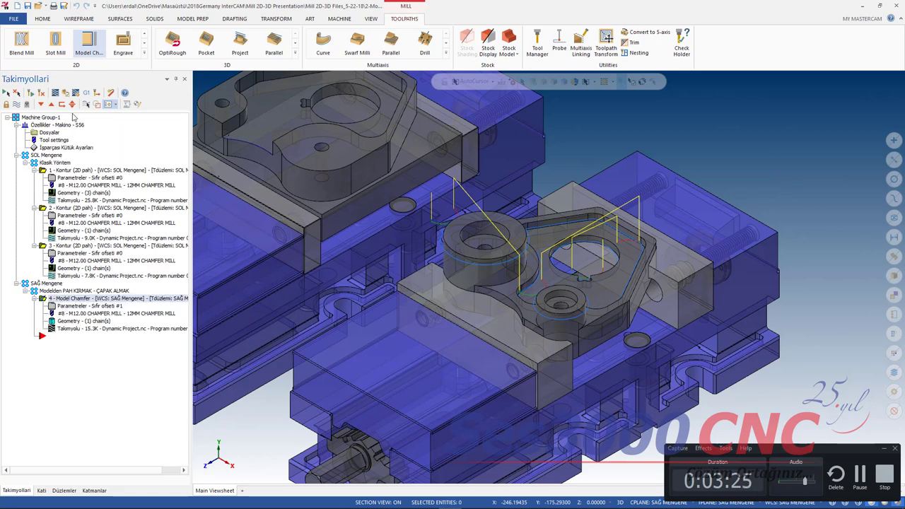
{"action": "left_click", "coordinate": [56, 93]}
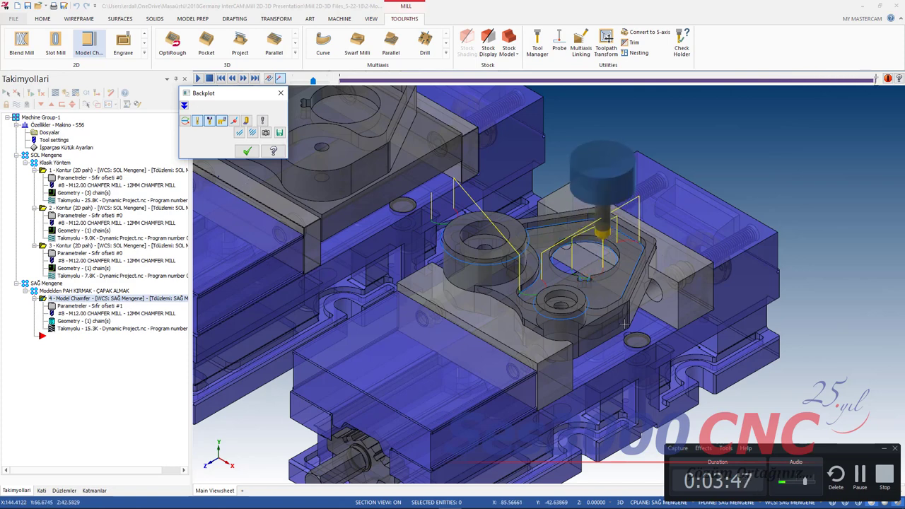
{"action": "left_click", "coordinate": [246, 152]}
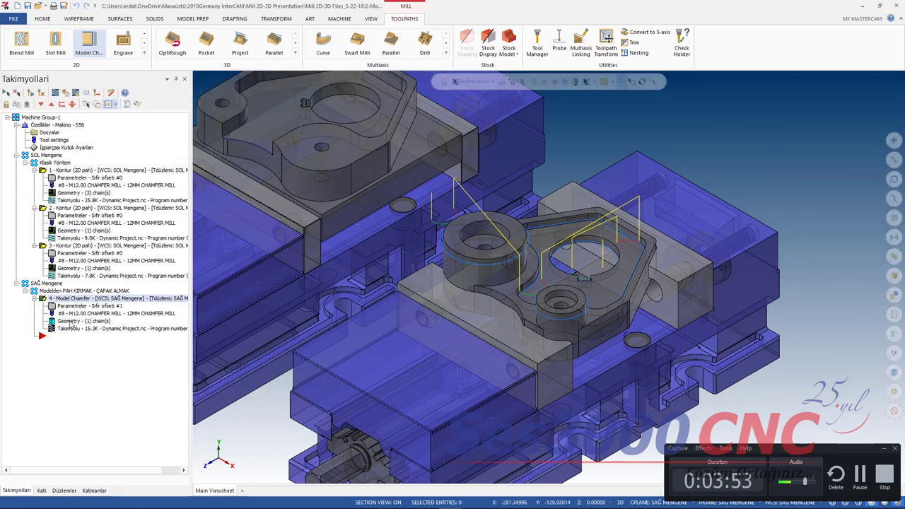
Step: Open the Model Chamfer's chains and display its four loop chains on the part
{"action": "left_click", "coordinate": [70, 322]}
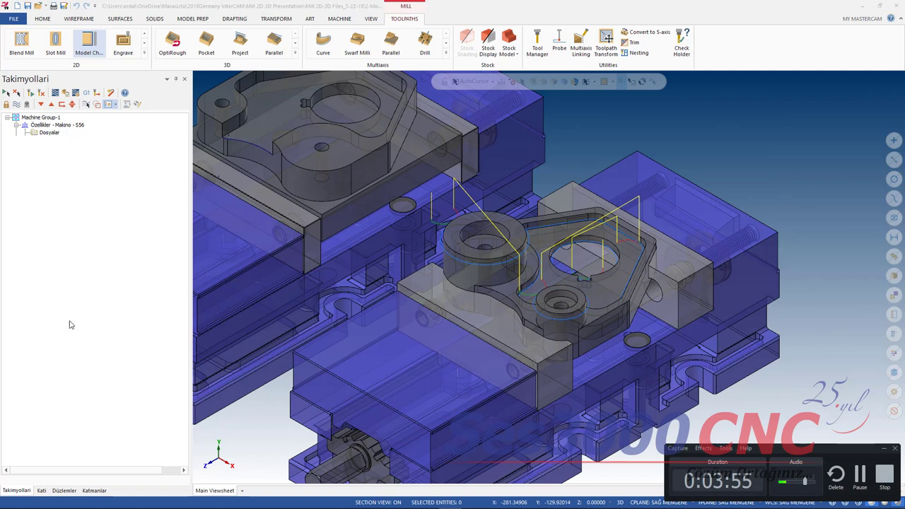
{"action": "left_click", "coordinate": [13, 109]}
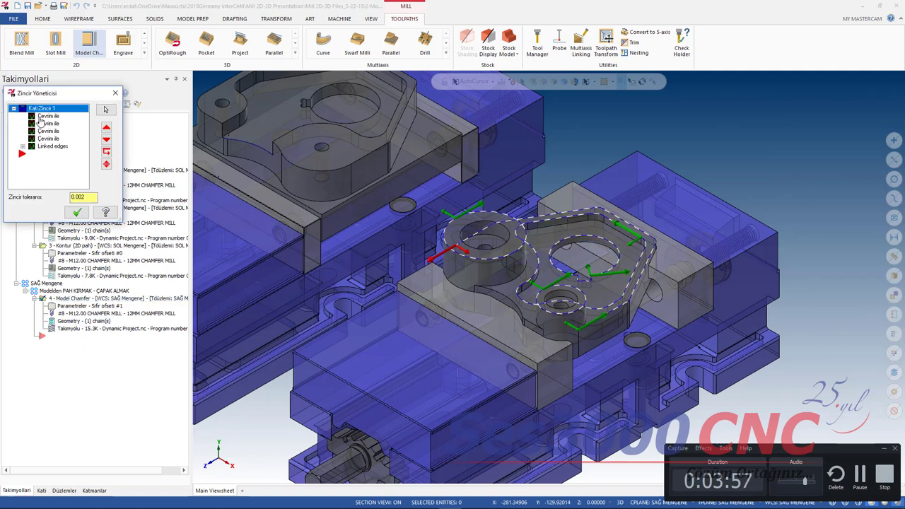
{"action": "left_click", "coordinate": [42, 116]}
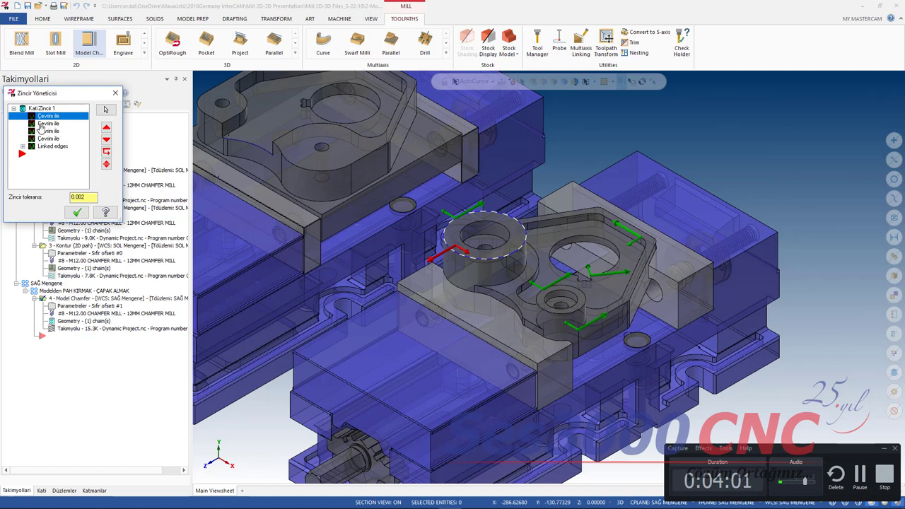
{"action": "left_click", "coordinate": [42, 124]}
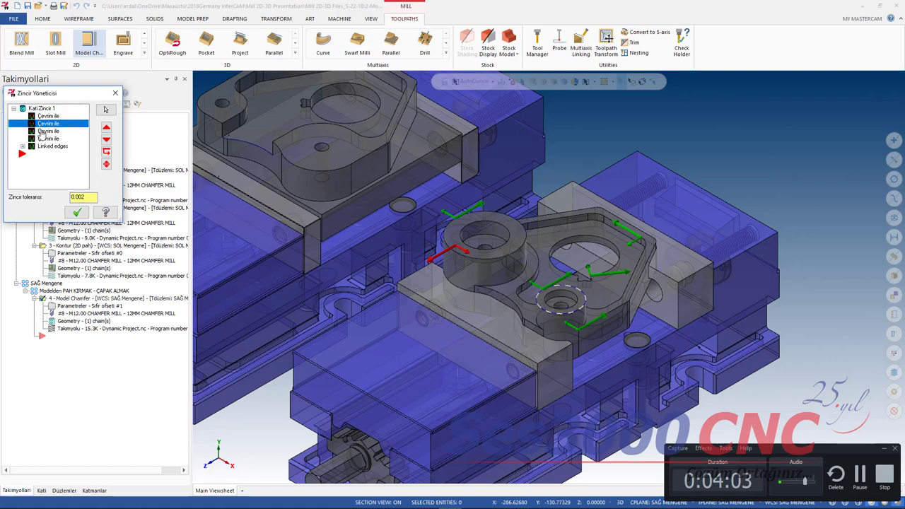
{"action": "left_click", "coordinate": [42, 131]}
{"action": "left_click", "coordinate": [43, 139]}
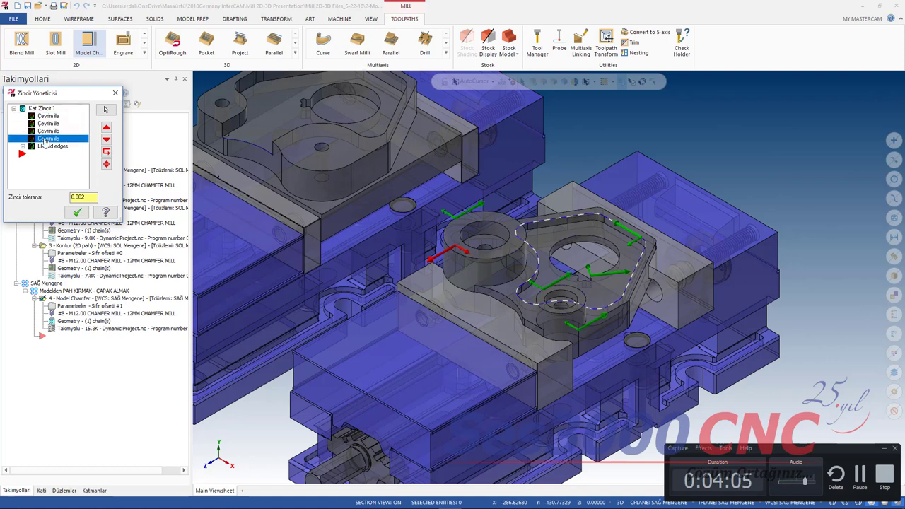
Step: Highlight the linked outer edges chain and reverse its direction
{"action": "left_click", "coordinate": [47, 147]}
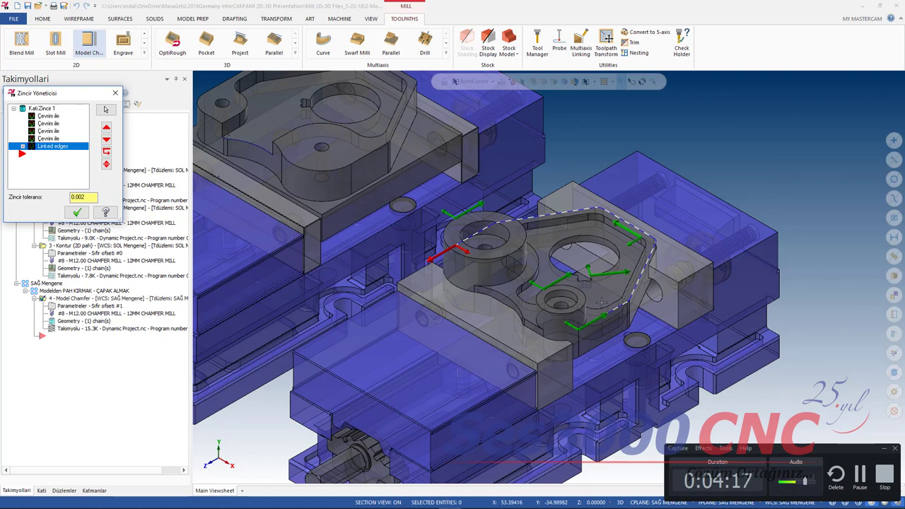
{"action": "right_click", "coordinate": [55, 151]}
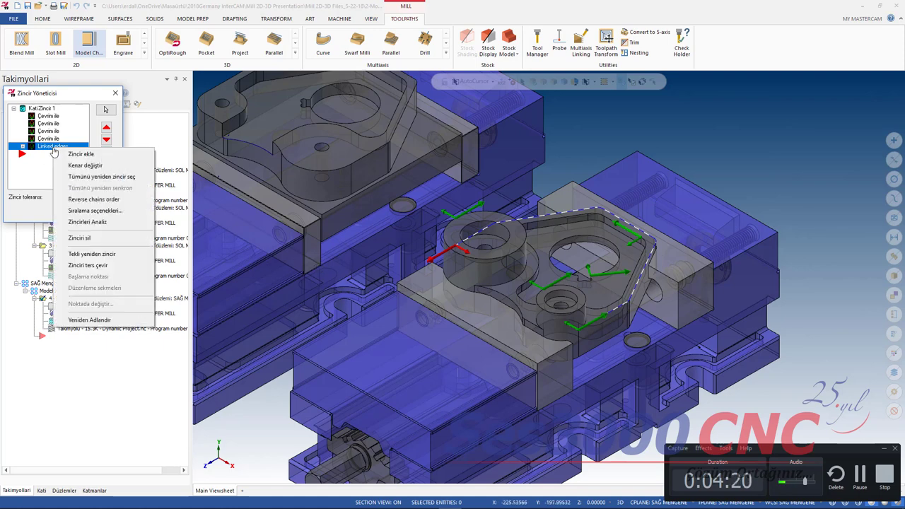
{"action": "left_click", "coordinate": [89, 265]}
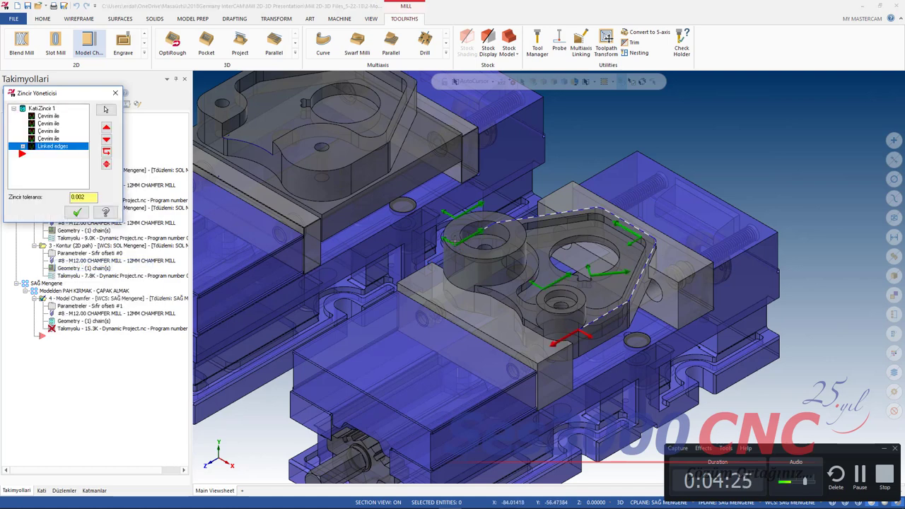
Step: Accept the reversed chain, regenerate the dirty Model Chamfer toolpath and start its backplot
{"action": "left_click", "coordinate": [77, 213]}
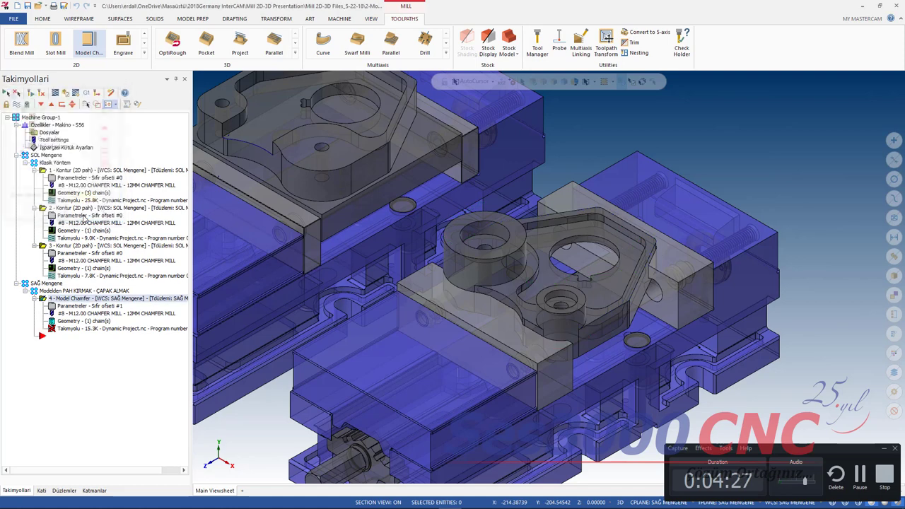
{"action": "left_click", "coordinate": [40, 94]}
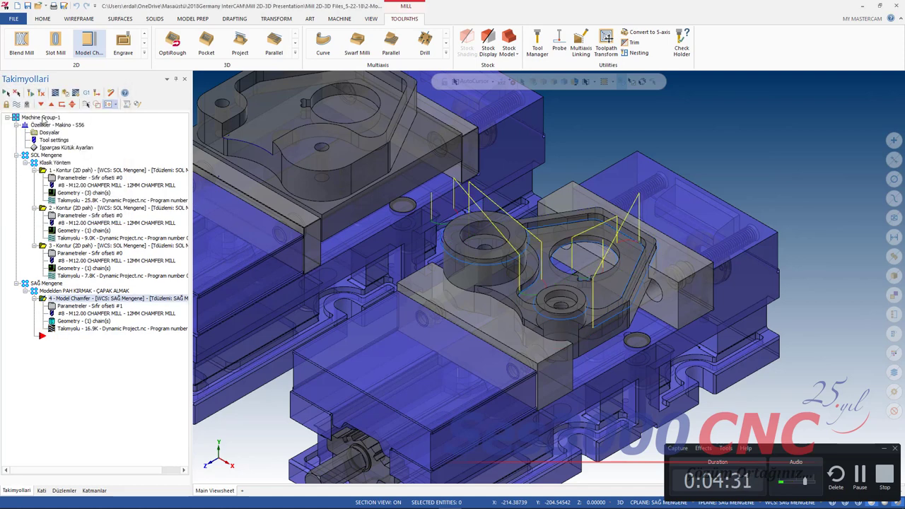
{"action": "left_click", "coordinate": [53, 97]}
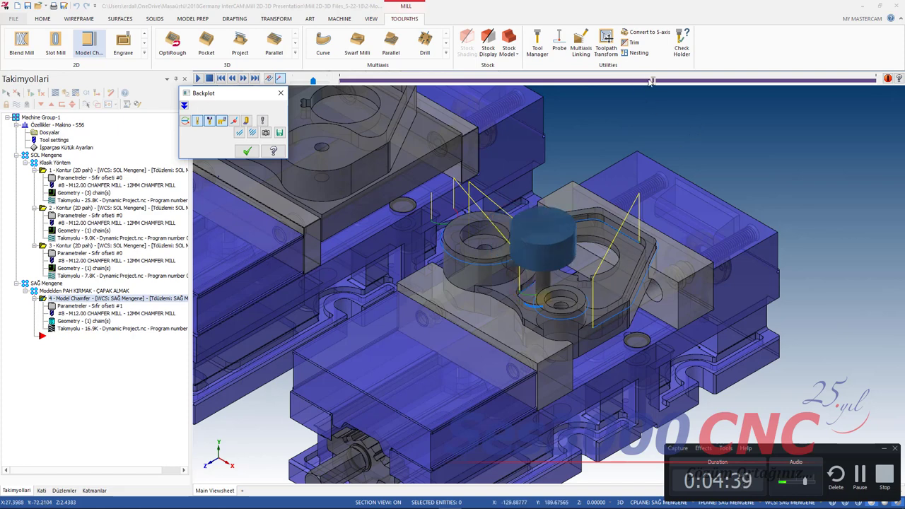
Step: Scrub the backplot and zoom and orbit to see the chamfer mill on the lower front edge
{"action": "mouse_move", "coordinate": [653, 80]}
{"action": "left_mouse_down"}
{"action": "mouse_move", "coordinate": [556, 80]}
{"action": "mouse_move", "coordinate": [496, 113]}
{"action": "mouse_move", "coordinate": [563, 123]}
{"action": "left_mouse_up"}
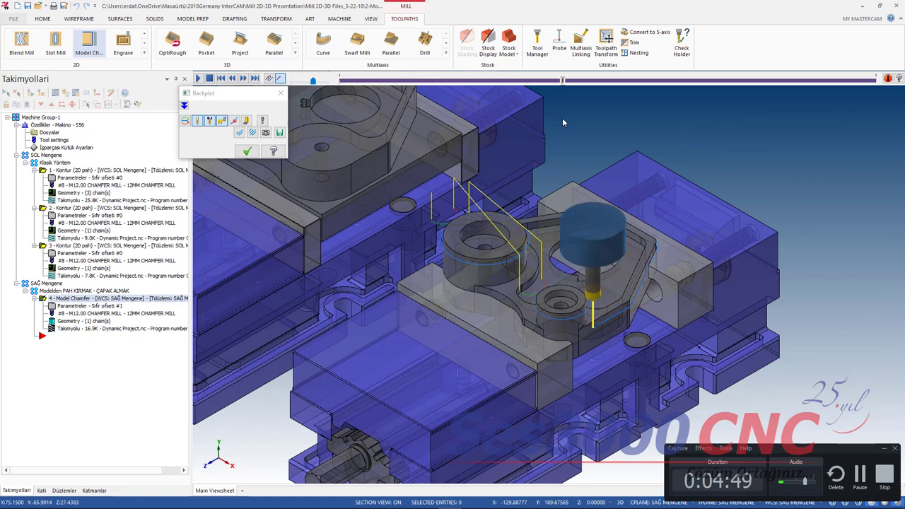
{"action": "scroll", "coordinate": [591, 328], "scroll_direction": "up", "scroll_amount": 2}
{"action": "scroll", "coordinate": [591, 328], "scroll_direction": "up", "scroll_amount": 2}
{"action": "scroll", "coordinate": [591, 328], "scroll_direction": "up", "scroll_amount": 2}
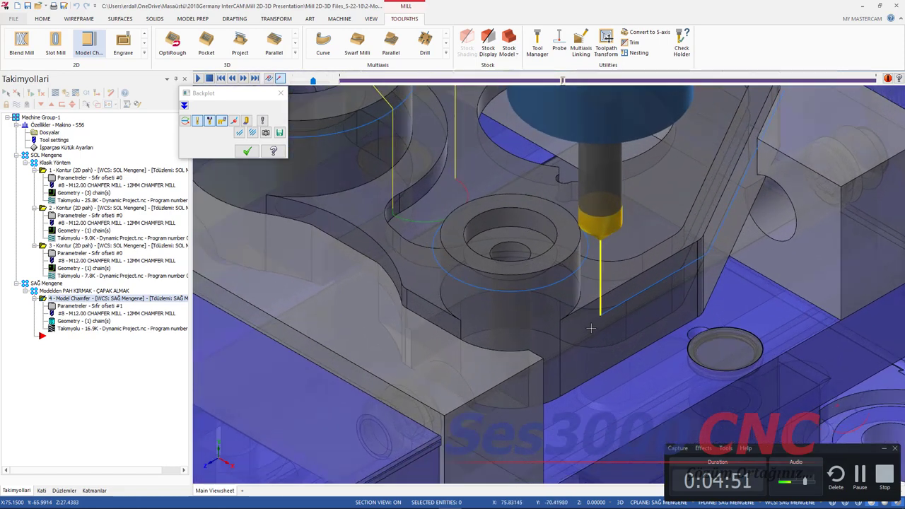
{"action": "left_click_drag", "start_coordinate": [563, 82], "coordinate": [559, 83]}
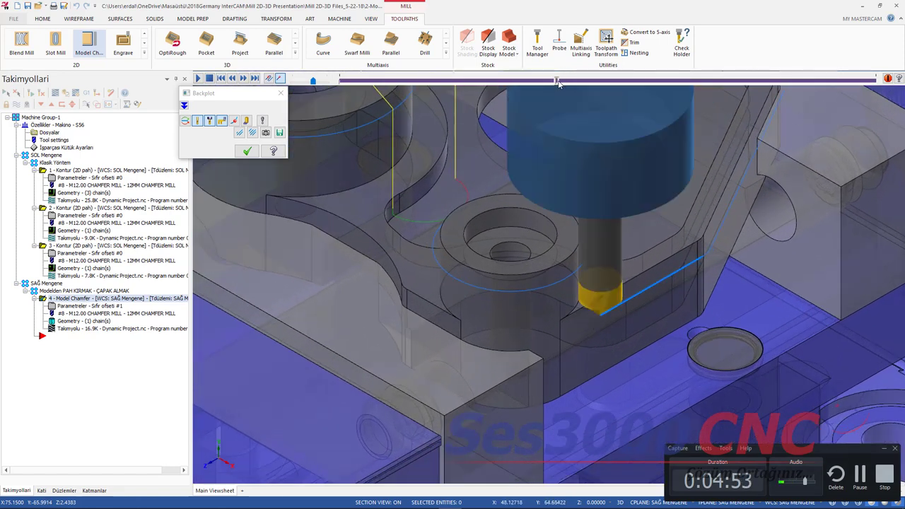
{"action": "mouse_move", "coordinate": [575, 293]}
{"action": "middle_mouse_down"}
{"action": "mouse_move", "coordinate": [618, 261]}
{"action": "mouse_move", "coordinate": [576, 262]}
{"action": "middle_mouse_up"}
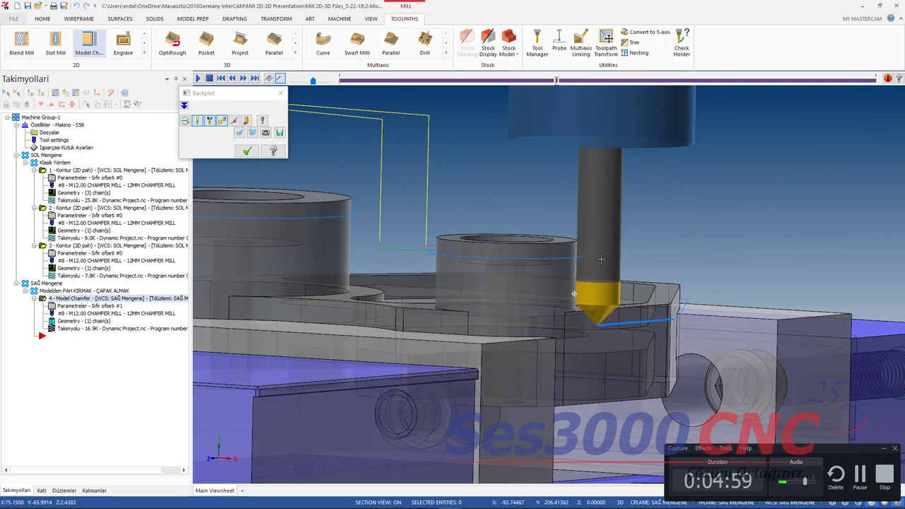
Step: Close the backplot and change the Model Chamfer's side clearance from 0.0 to 1
{"action": "left_click", "coordinate": [247, 150]}
{"action": "left_click", "coordinate": [86, 306]}
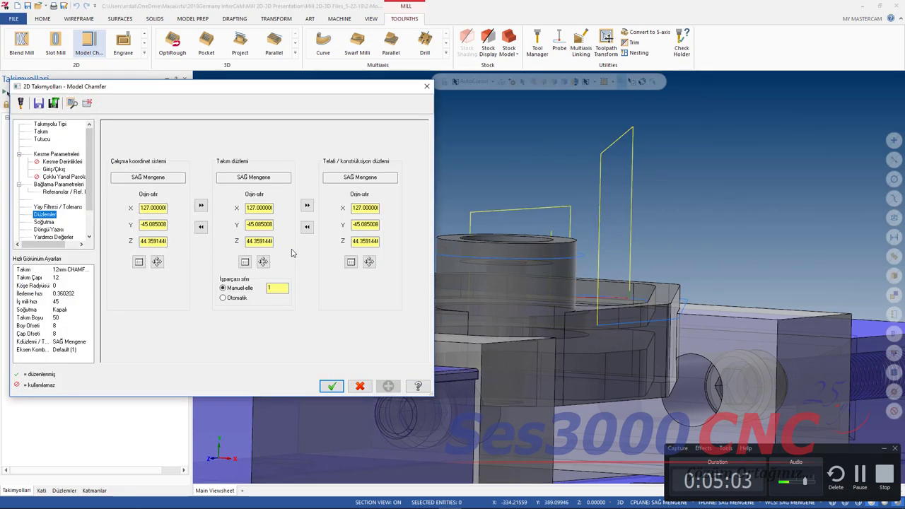
{"action": "left_click", "coordinate": [48, 125]}
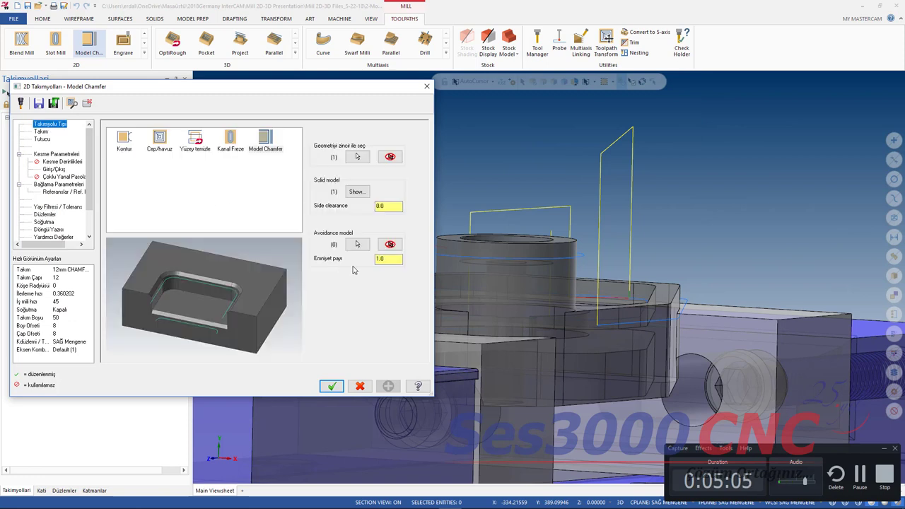
{"action": "double_click", "coordinate": [379, 205]}
{"action": "type", "text": "1"}
{"action": "left_click", "coordinate": [332, 385]}
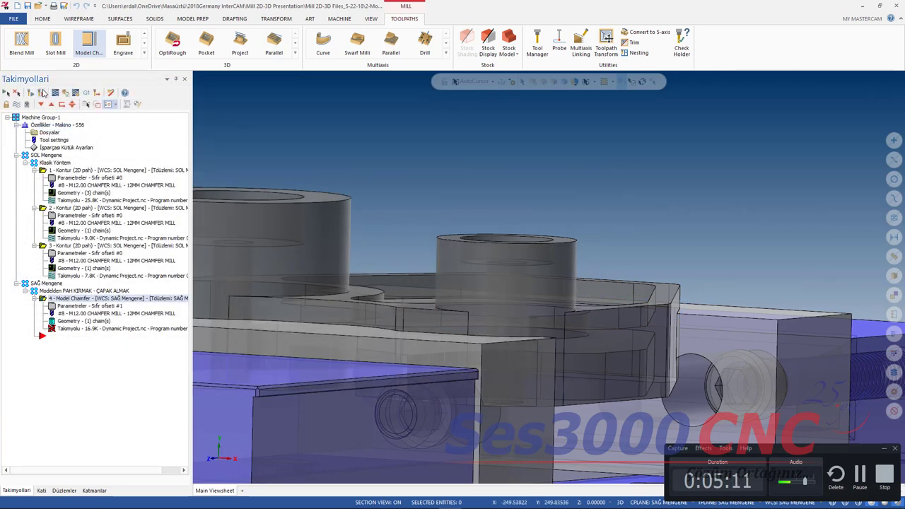
Step: Regenerate the chamfer toolpath and backplot it, orbiting around the tool on a chamfered edge
{"action": "left_click", "coordinate": [41, 92]}
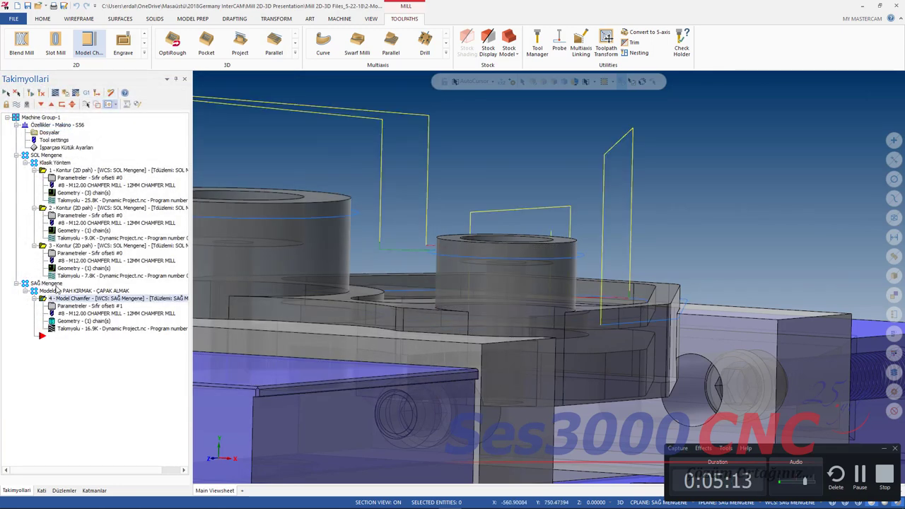
{"action": "left_click", "coordinate": [80, 330]}
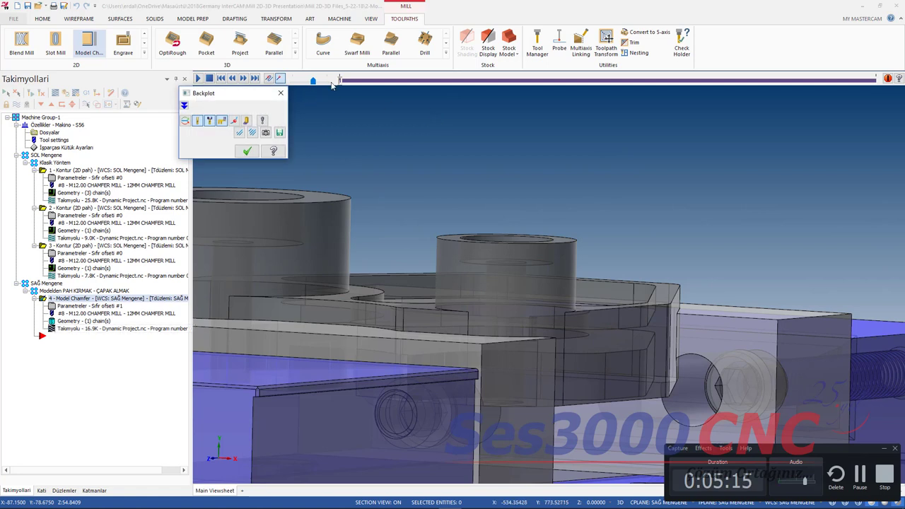
{"action": "left_click_drag", "start_coordinate": [340, 83], "coordinate": [553, 102]}
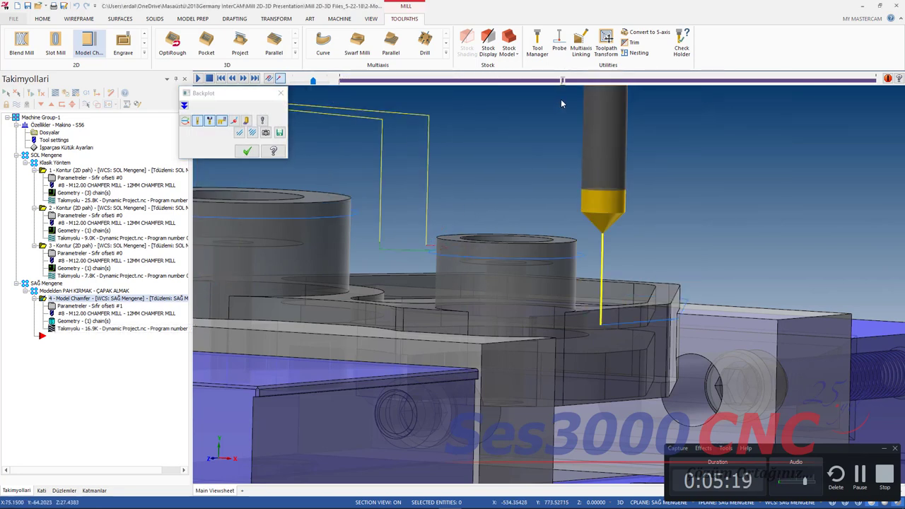
{"action": "left_click_drag", "start_coordinate": [552, 97], "coordinate": [553, 101]}
{"action": "scroll", "coordinate": [576, 299], "scroll_direction": "up", "scroll_amount": 2}
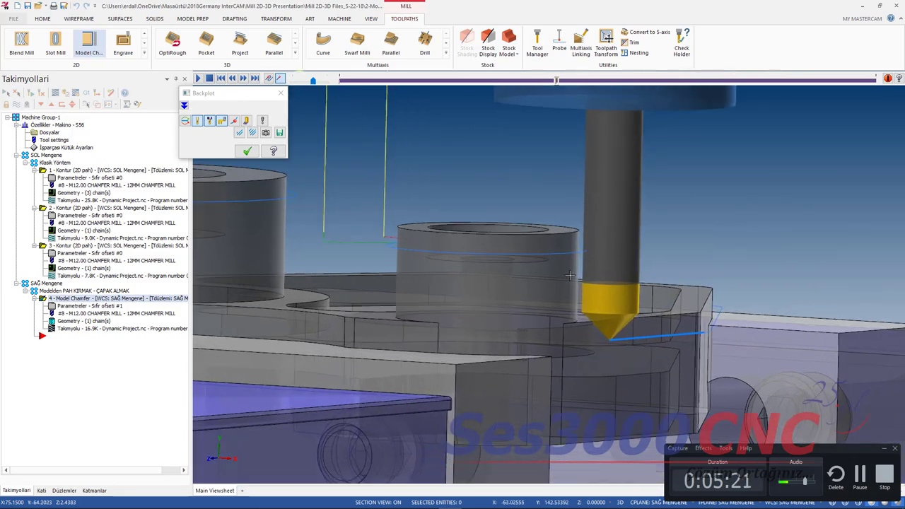
{"action": "scroll", "coordinate": [576, 299], "scroll_direction": "up", "scroll_amount": 2}
{"action": "middle_click_drag", "start_coordinate": [576, 299], "coordinate": [580, 334]}
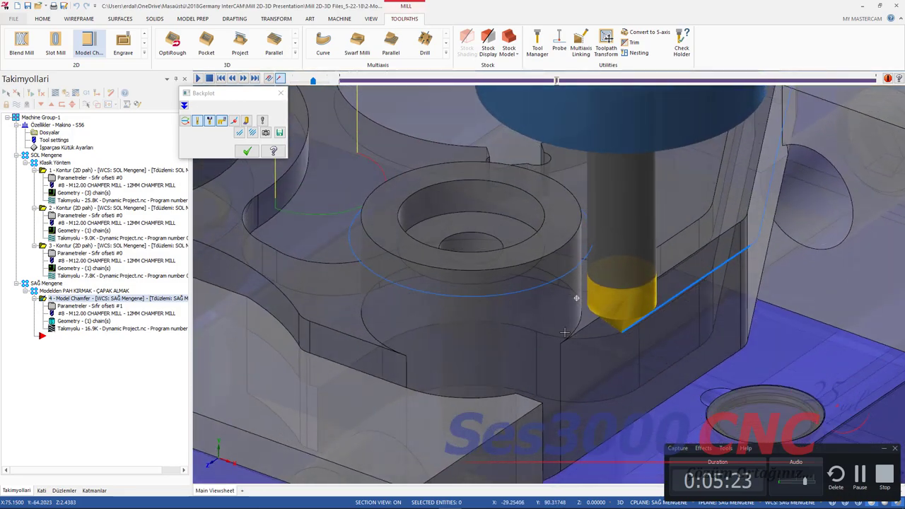
{"action": "mouse_move", "coordinate": [576, 299]}
{"action": "middle_mouse_down"}
{"action": "mouse_move", "coordinate": [639, 303]}
{"action": "mouse_move", "coordinate": [632, 306]}
{"action": "middle_mouse_up"}
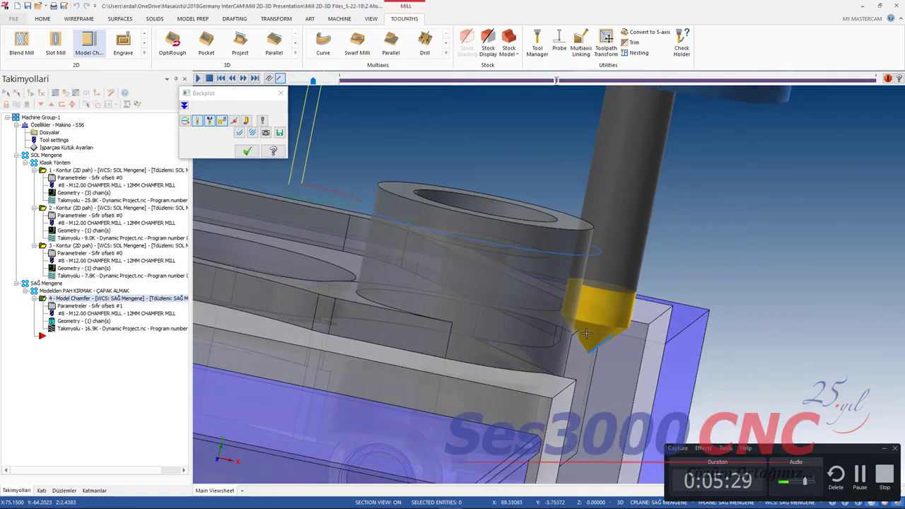
{"action": "middle_click_drag", "start_coordinate": [576, 336], "coordinate": [549, 324]}
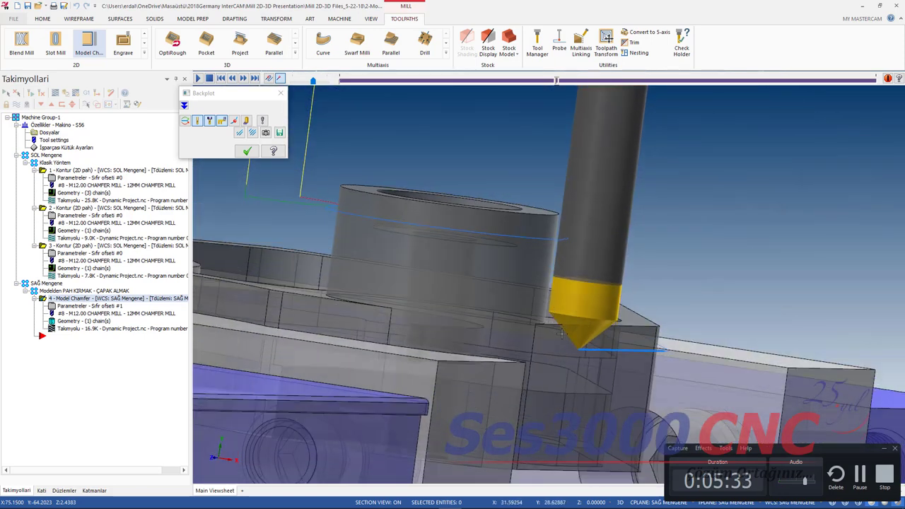
{"action": "middle_click_drag", "start_coordinate": [575, 344], "coordinate": [565, 332]}
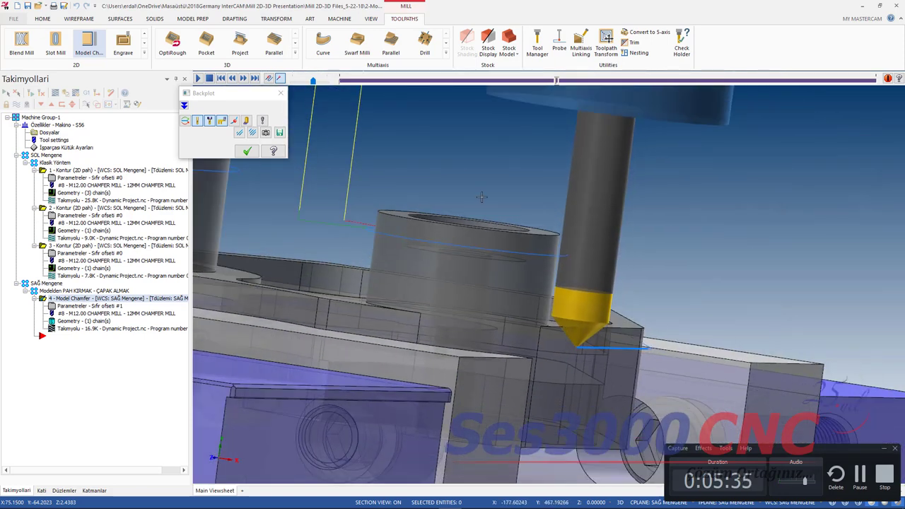
Step: Reset to an isometric view of the whole fixture and close the backplot
{"action": "right_click", "coordinate": [464, 176]}
{"action": "left_click", "coordinate": [483, 259]}
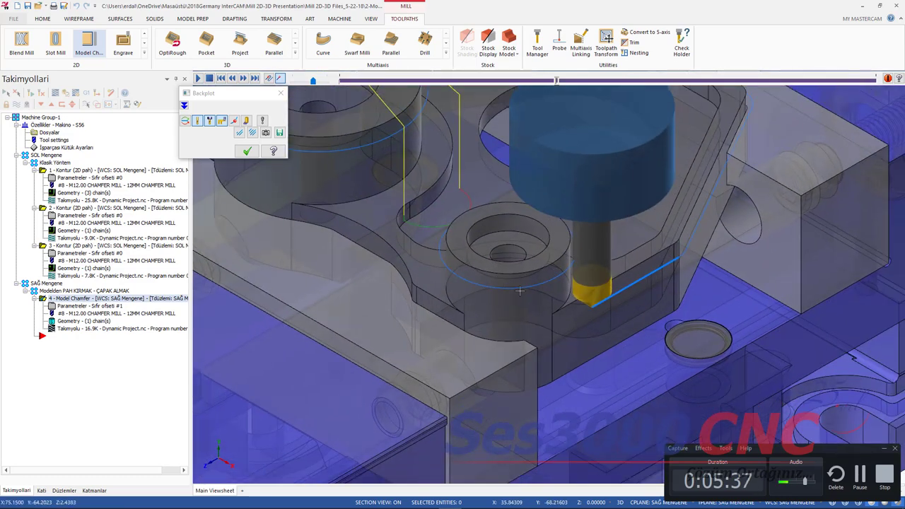
{"action": "scroll", "coordinate": [616, 333], "scroll_direction": "down", "scroll_amount": 3}
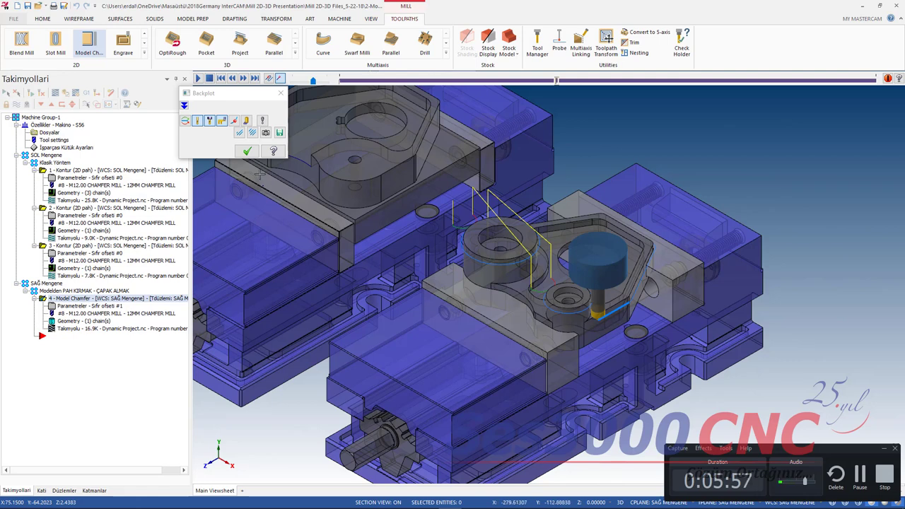
{"action": "left_click", "coordinate": [247, 152]}
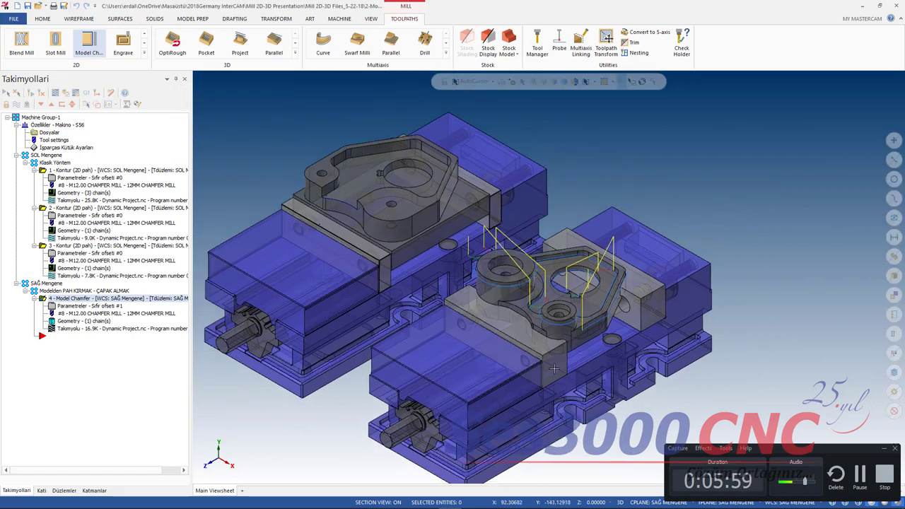
{"action": "scroll", "coordinate": [298, 278], "scroll_direction": "up", "scroll_amount": 1}
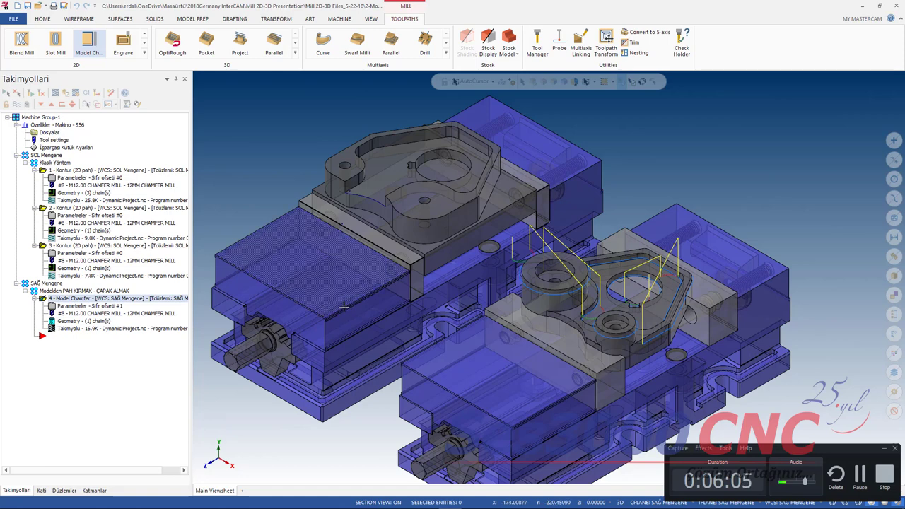
Step: Switch to the presentation's title slide and advance to the slide on automatic edge chamfering
{"action": "left_click", "coordinate": [297, 472]}
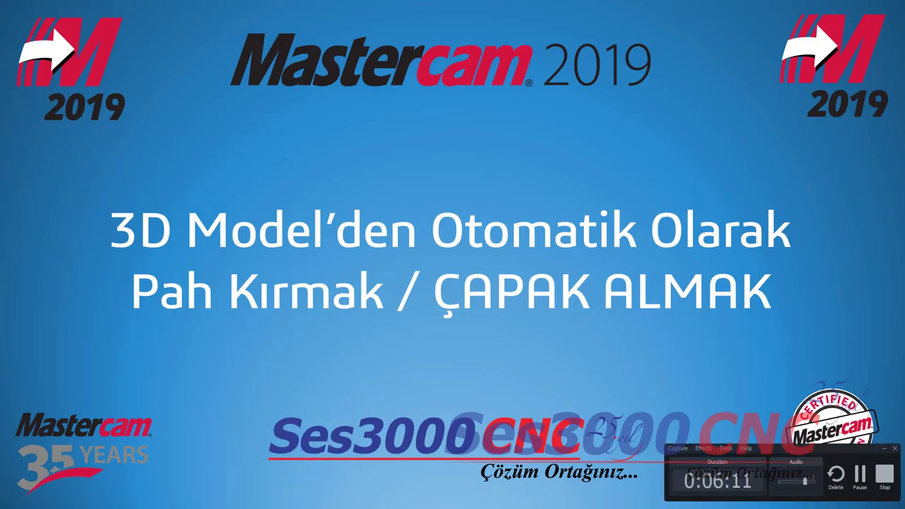
{"action": "key", "text": "Right"}
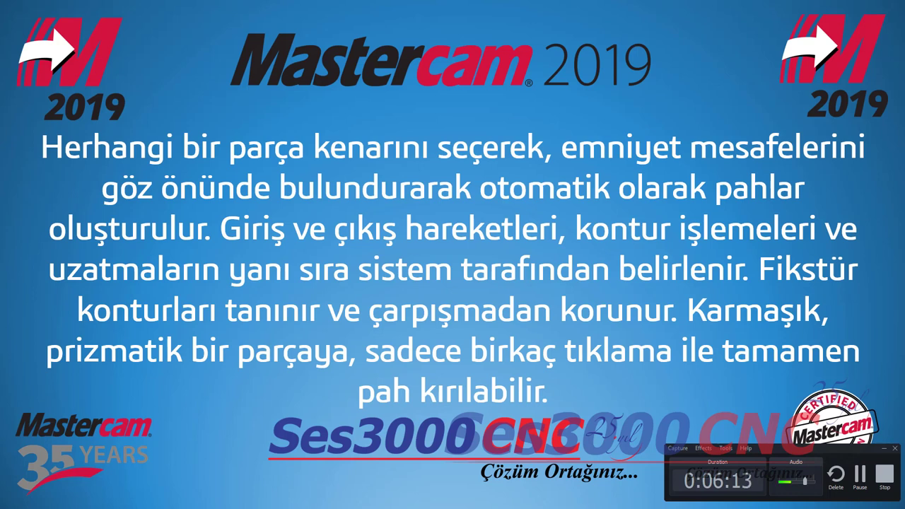